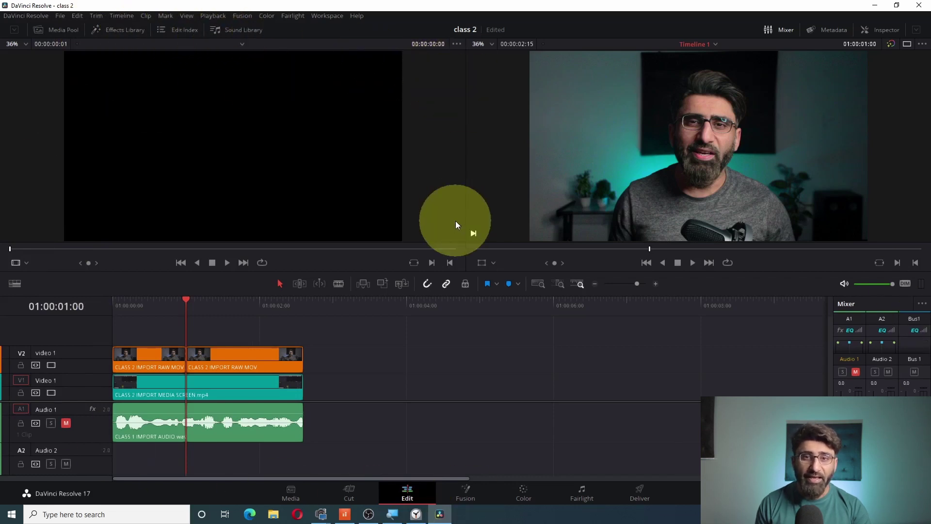
Toggle the media pool off and back on so it lists the CLASS 2 IMPORT and LWN Music bins.
scroll(422, 388, "down", 1)
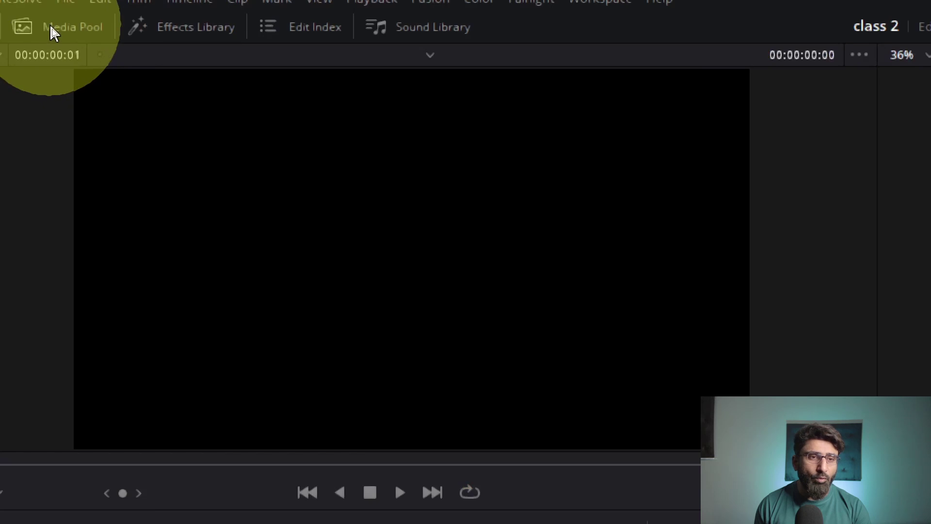
left_click(51, 27)
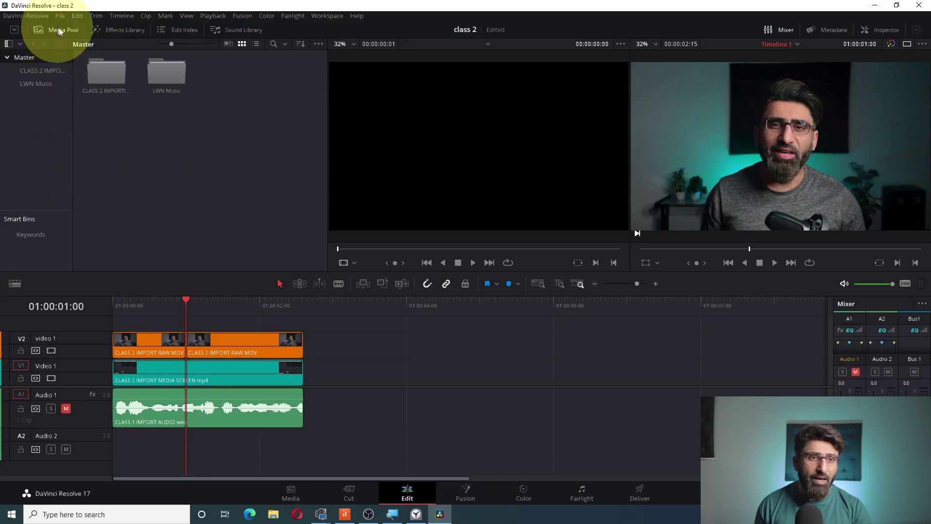
left_click(63, 32)
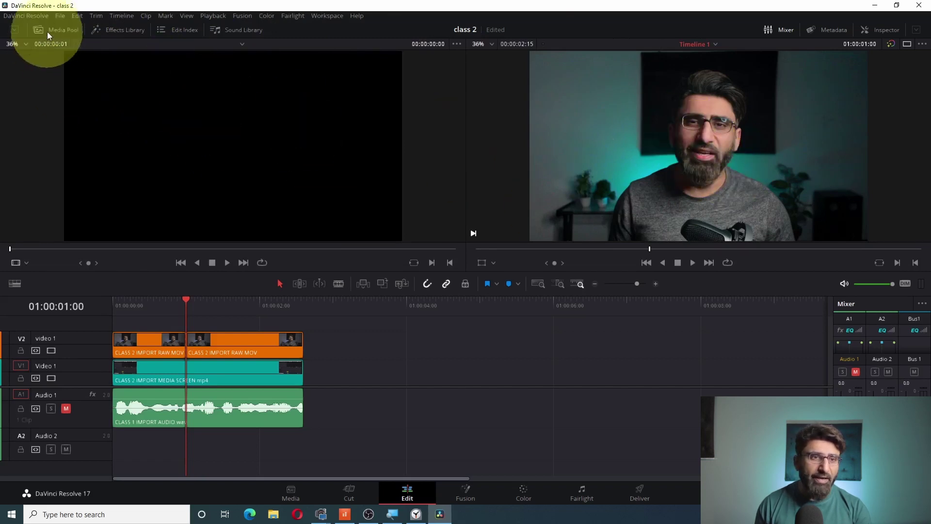
left_click(64, 31)
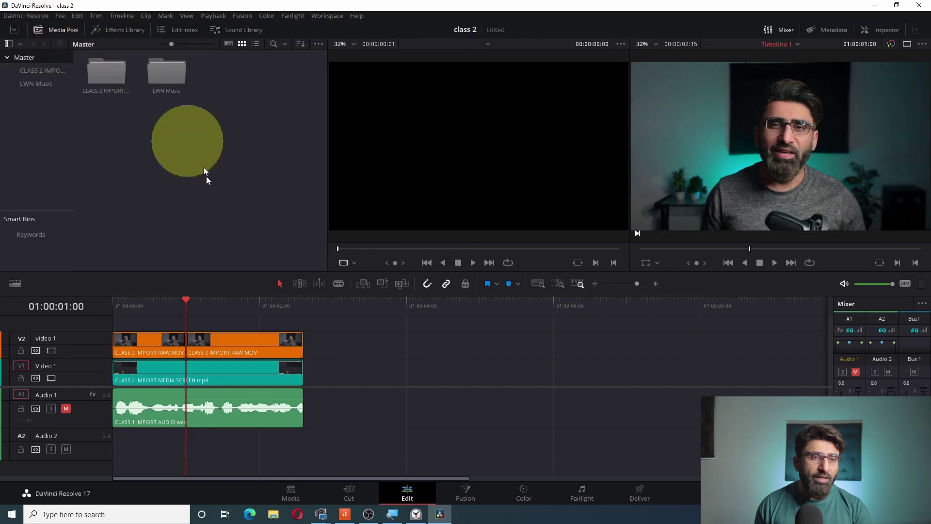
Open the CLASS 2 IMPORTING bin and load CLASS 2 IMPORT RAW.MOV into the source viewer.
double_click(102, 72)
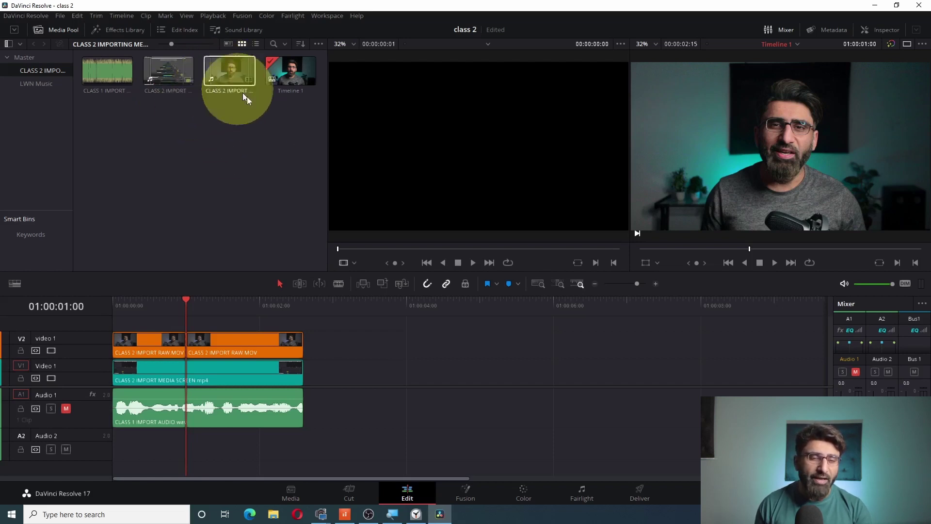
left_click(167, 118)
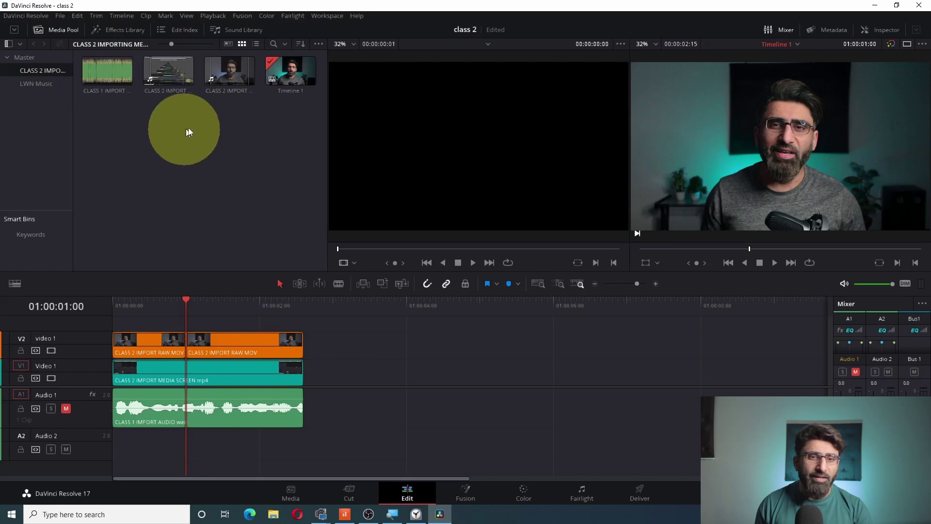
left_click(228, 76)
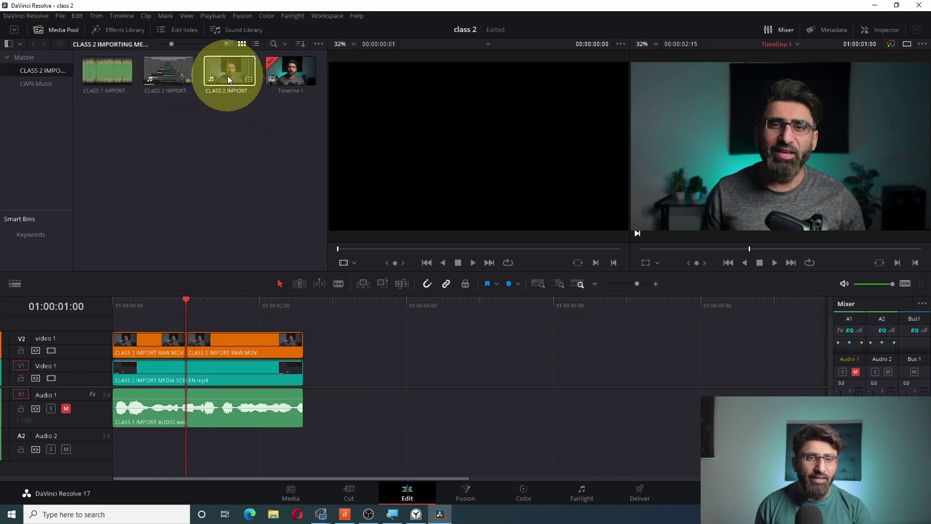
left_click(227, 71)
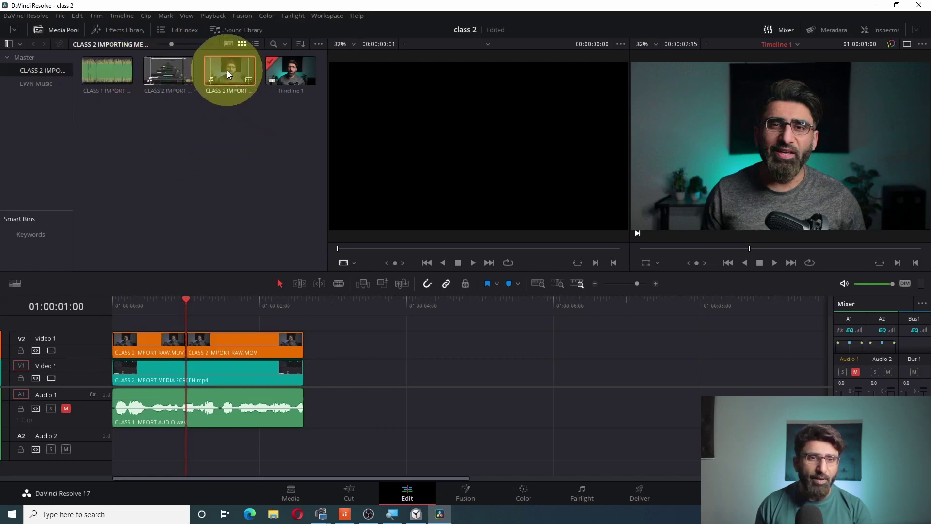
double_click(226, 71)
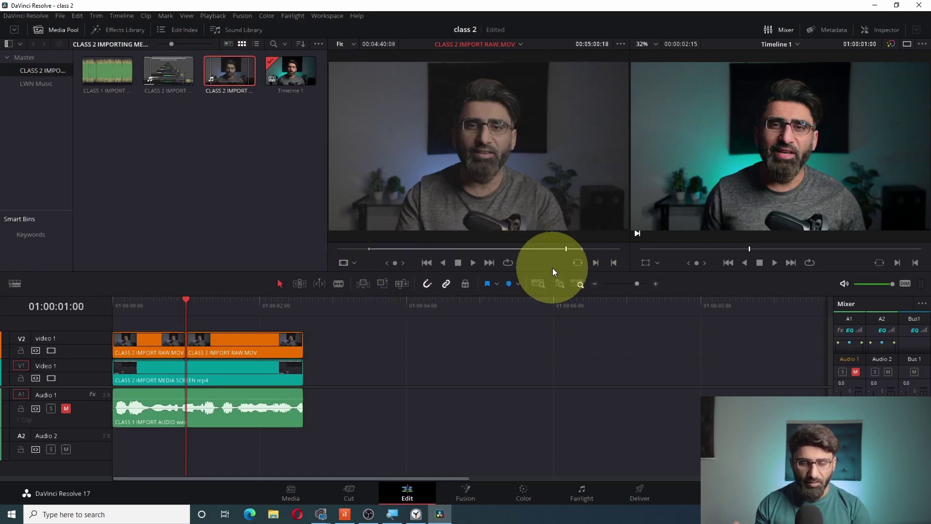
Set the source clip's in point near its start, around 00:00:17:22.
left_click(379, 248)
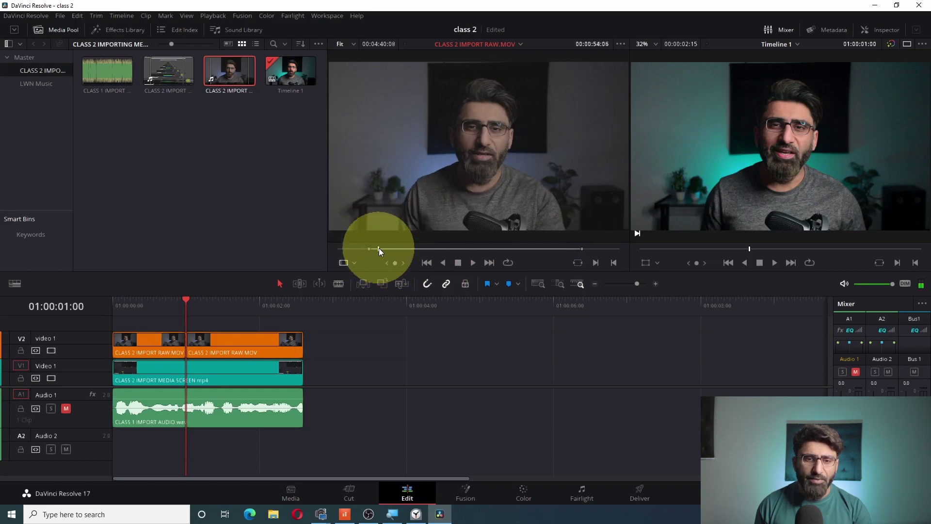
left_click(351, 247)
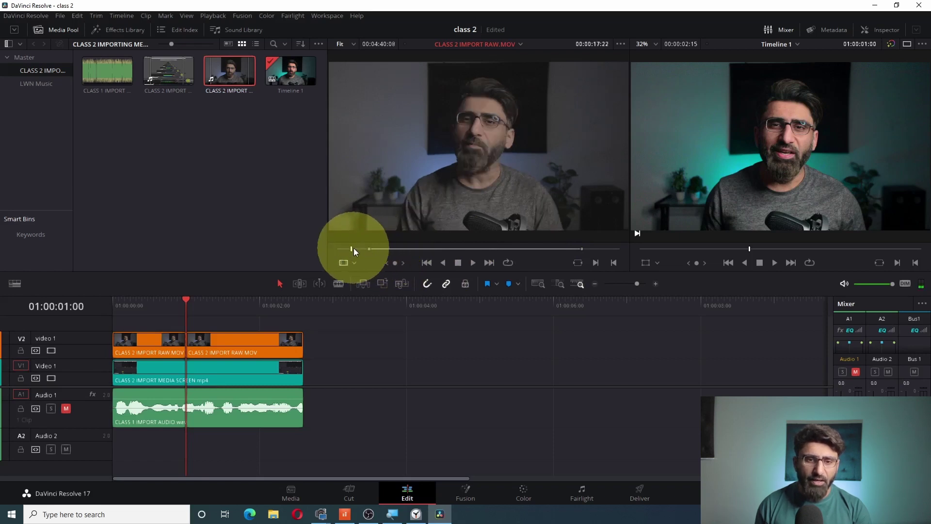
left_click(597, 262)
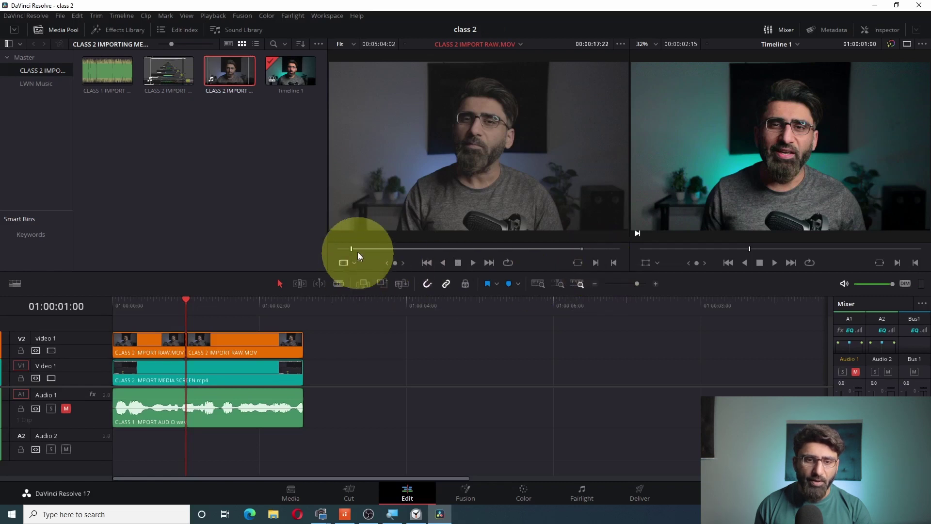
Set the out point near the clip's end, finally at 00:05:26:18 using O.
left_click_drag(352, 249, 590, 249)
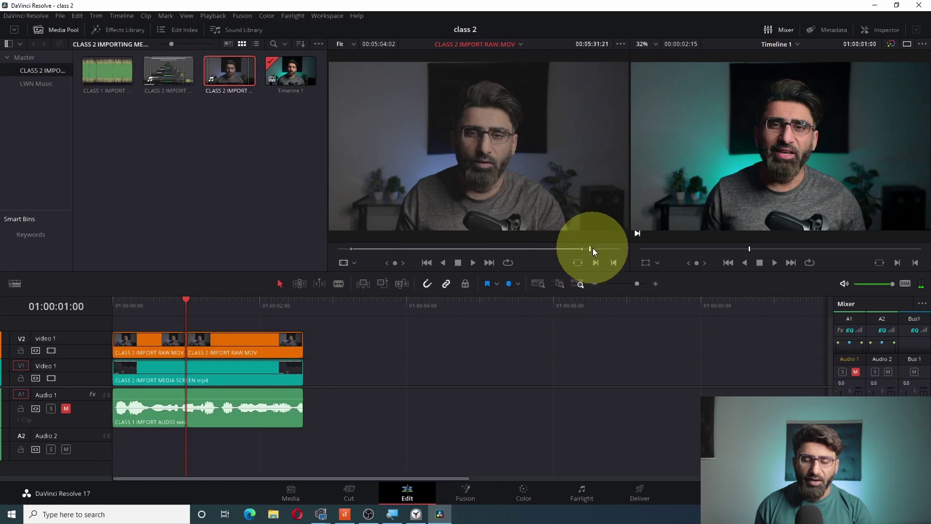
left_click(576, 249)
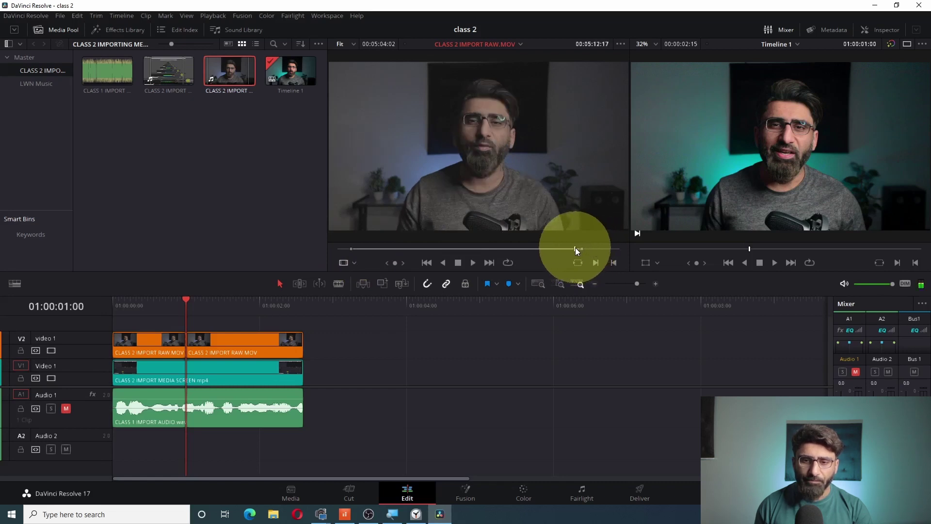
left_click(592, 248)
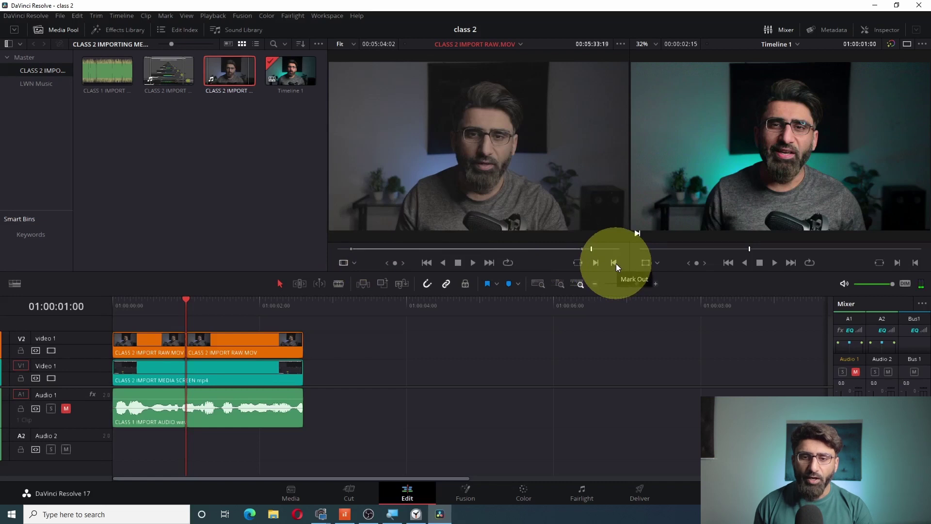
left_click(614, 263)
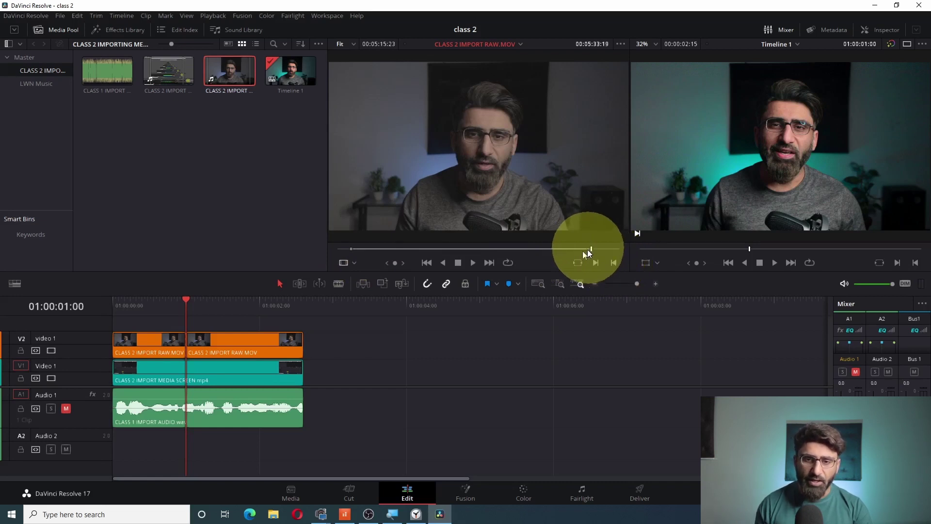
left_click(358, 248)
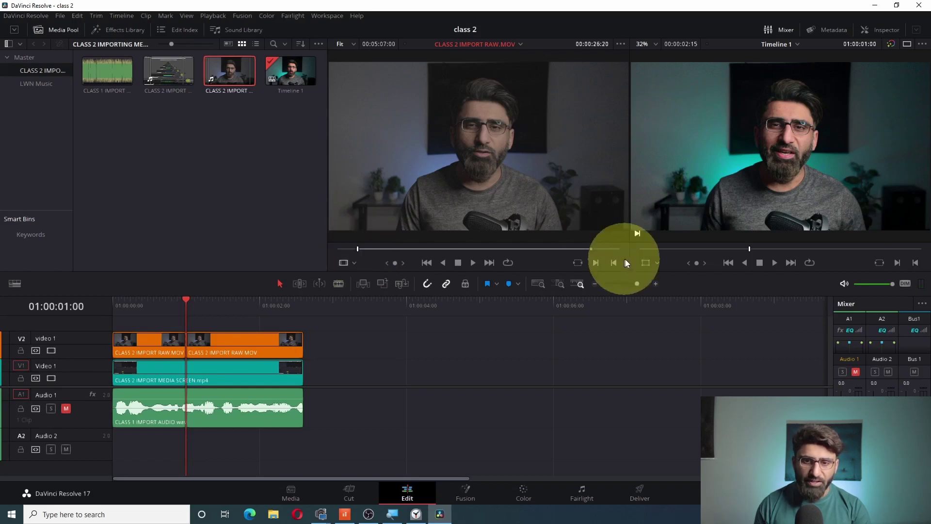
left_click(585, 248)
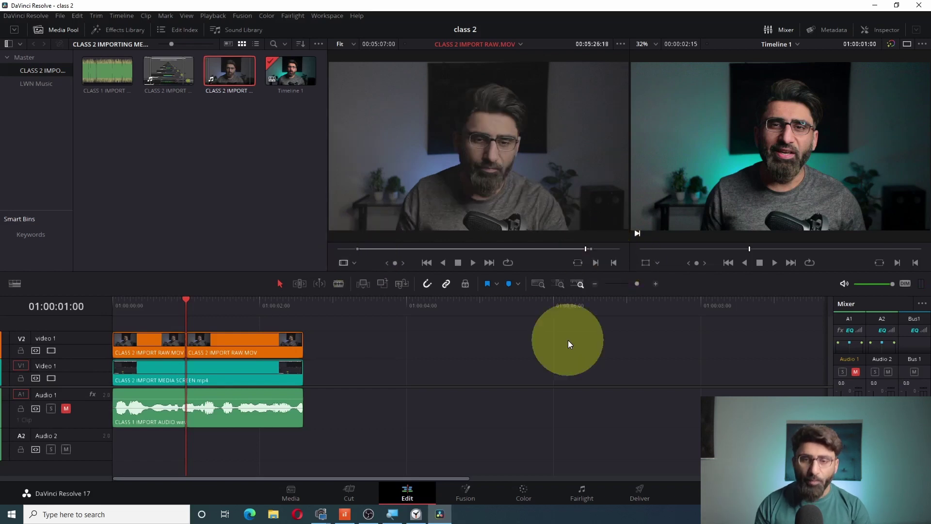
key("o")
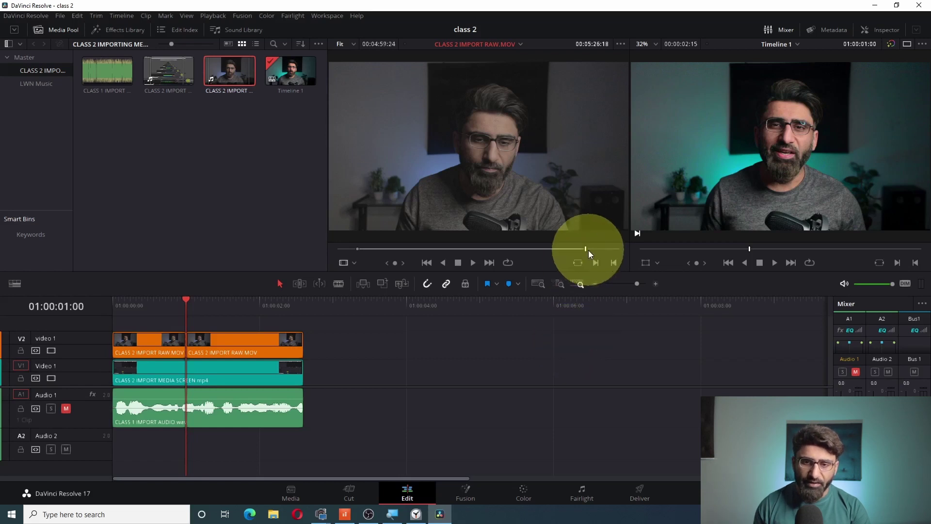
left_click(582, 248)
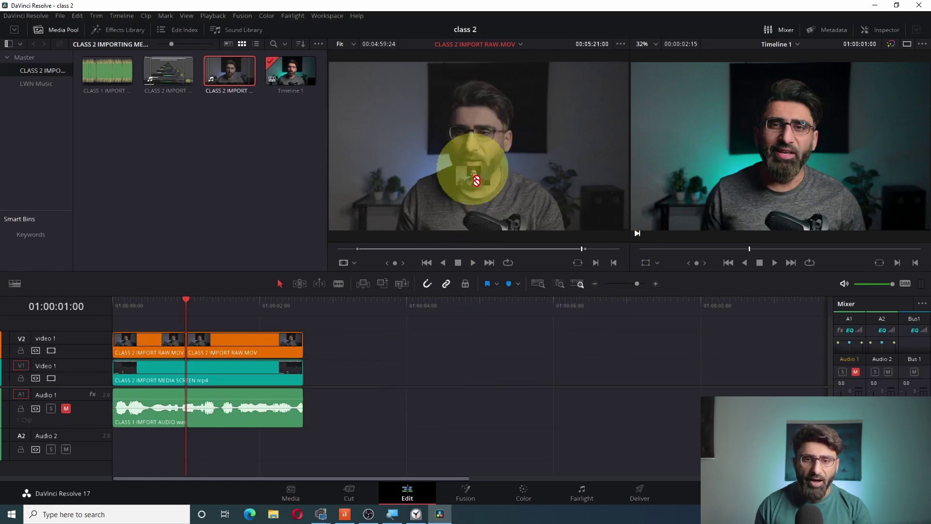
mouse_move(461, 138)
left_mouse_down()
mouse_move(477, 311)
mouse_move(433, 364)
mouse_move(487, 238)
left_mouse_up()
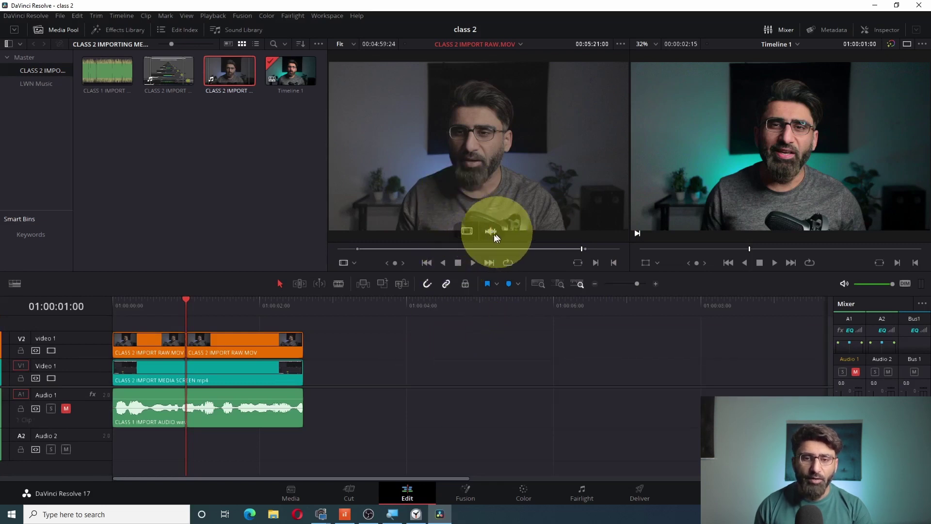
mouse_move(494, 235)
left_mouse_down()
mouse_move(491, 273)
mouse_move(403, 388)
left_mouse_up()
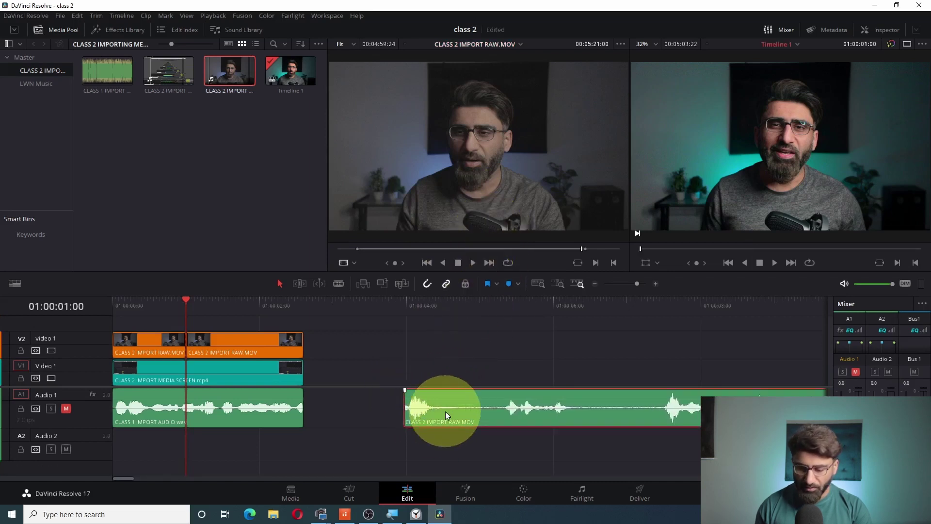
key("ctrl+z")
mouse_move(470, 233)
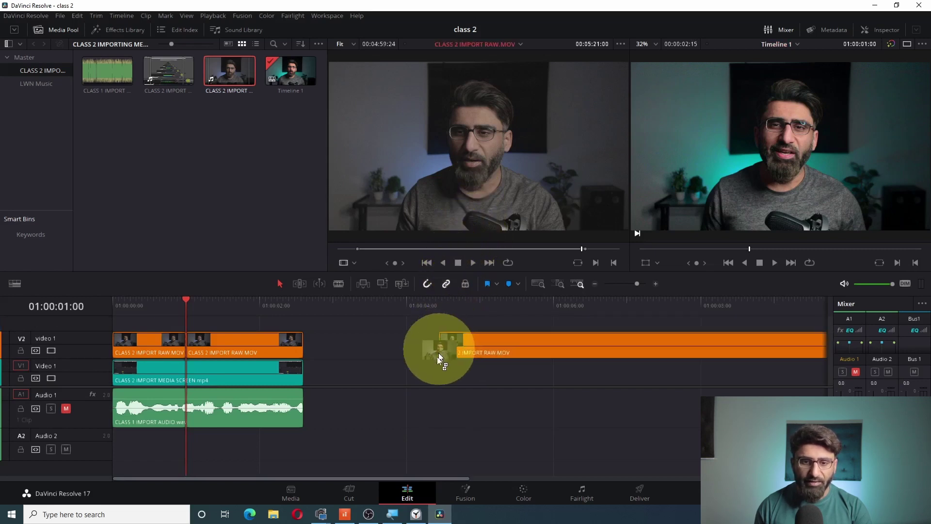
left_click_drag(469, 232, 413, 374)
left_click(482, 377)
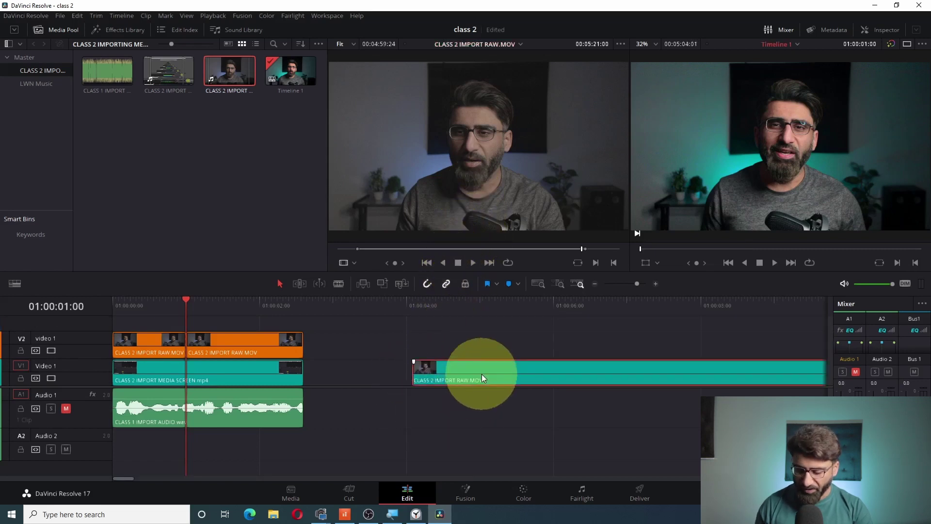
key("Delete")
left_click(470, 133)
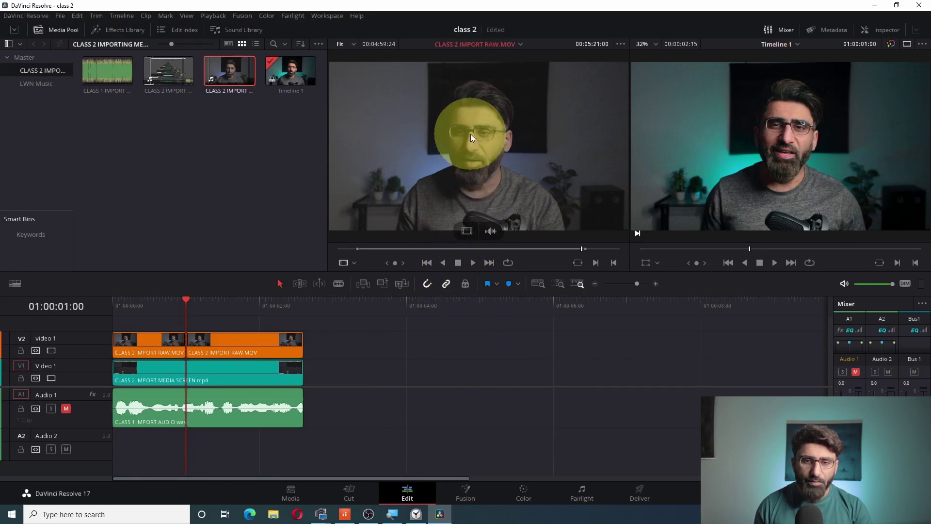
left_click_drag(470, 134, 367, 374)
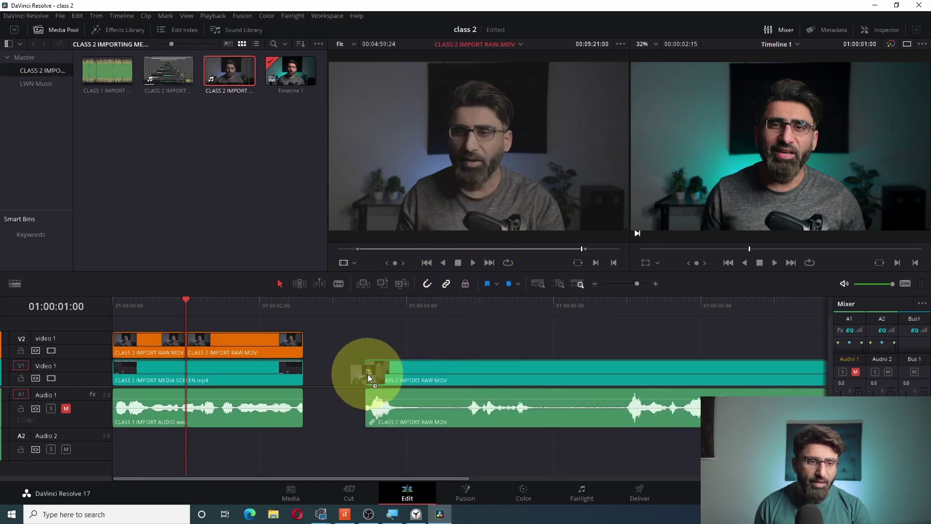
mouse_move(368, 374)
left_mouse_down()
mouse_move(362, 316)
mouse_move(366, 352)
left_mouse_up()
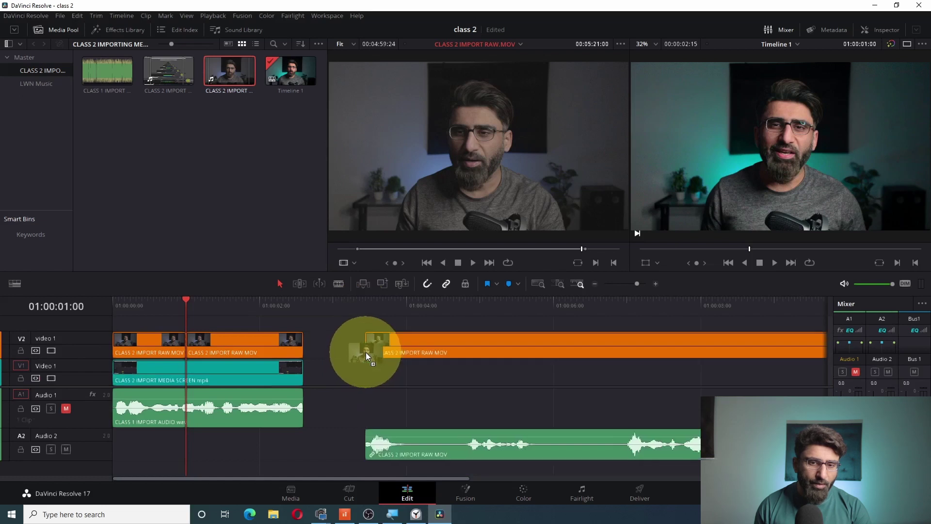
mouse_move(365, 352)
left_mouse_down()
mouse_move(386, 205)
mouse_move(547, 247)
left_mouse_up()
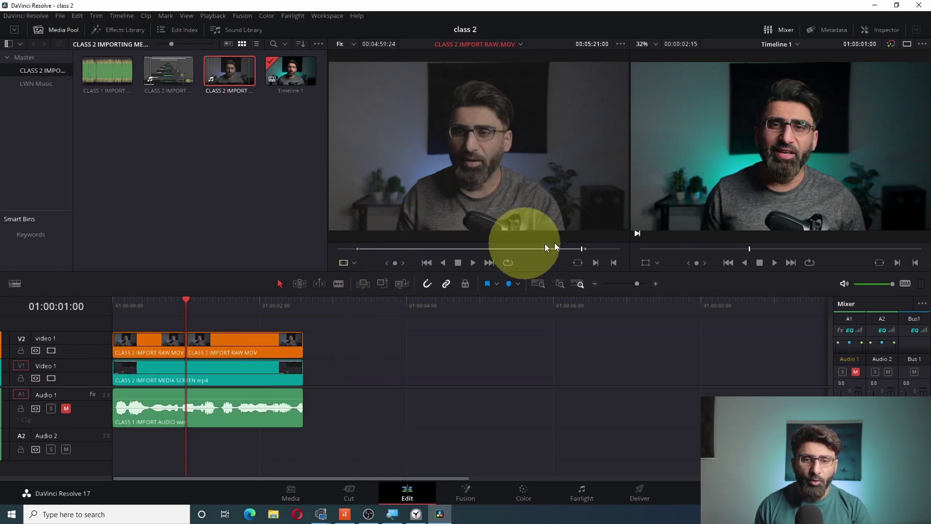
left_click_drag(546, 248, 64, 43)
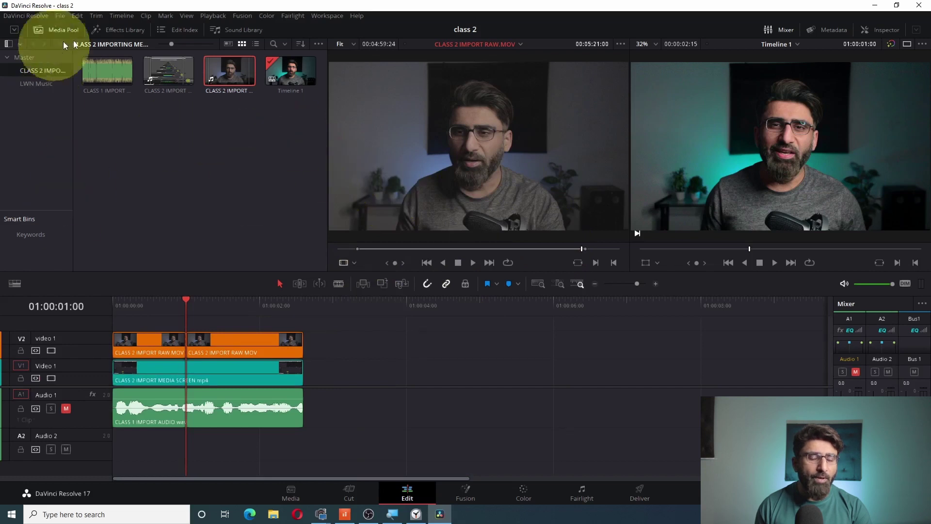
Move the second RAW MOV clip from V2 onto V1 after MEDIA SCREEN, then view the Edit Index.
left_click(125, 31)
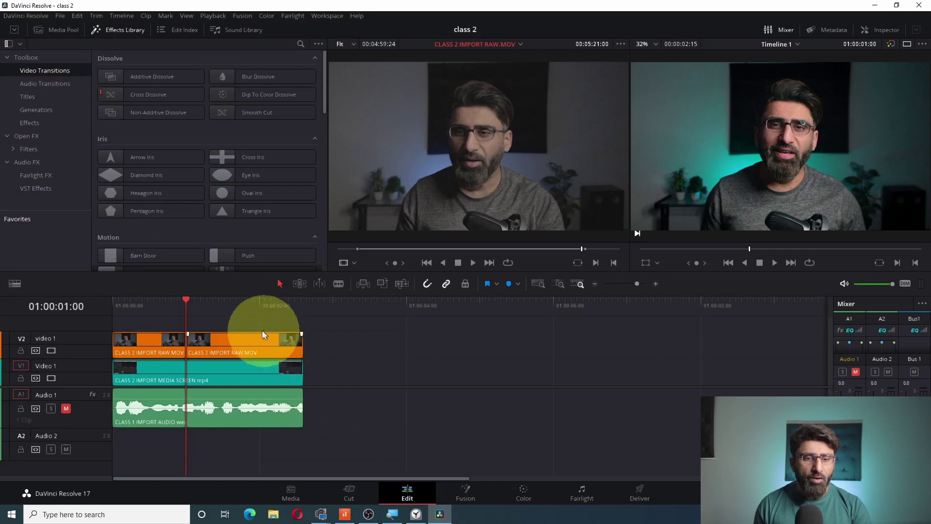
mouse_move(248, 341)
left_mouse_down()
mouse_move(407, 377)
mouse_move(371, 375)
left_mouse_up()
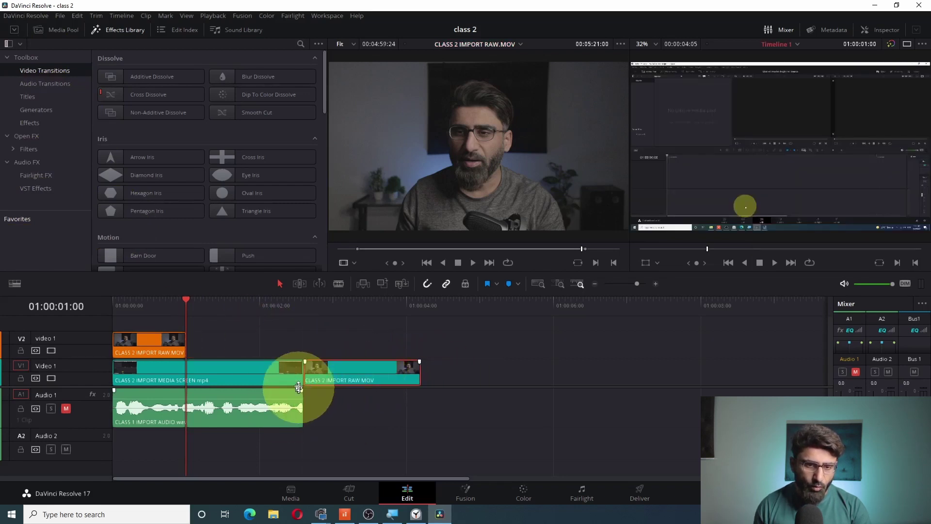
left_click(289, 308)
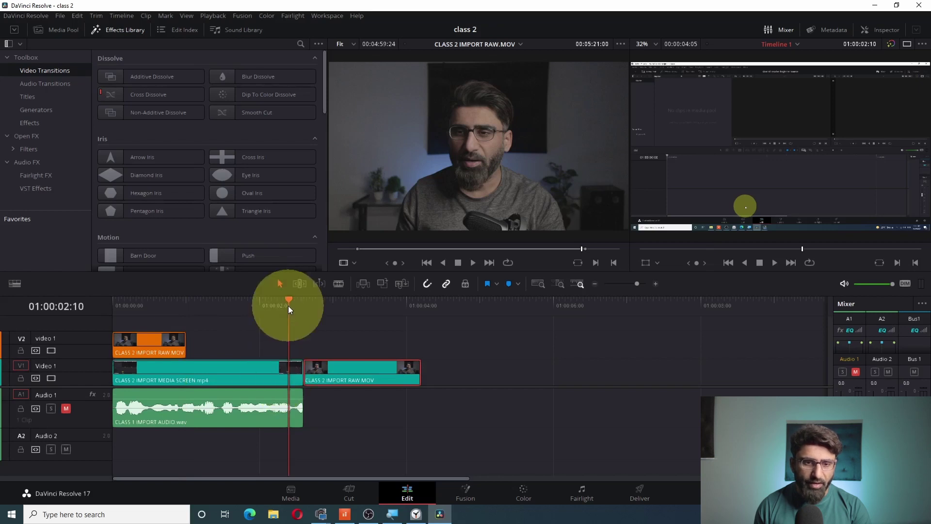
left_click_drag(288, 305, 290, 306)
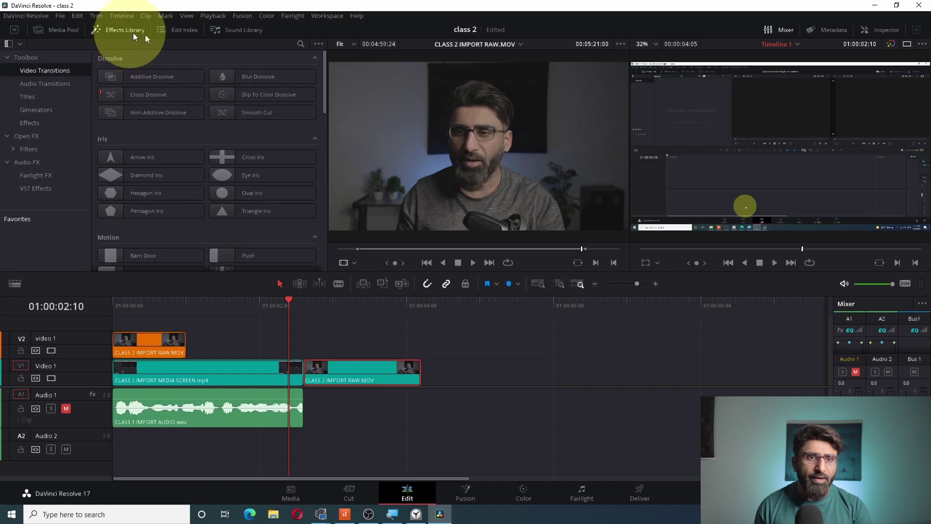
left_click(183, 32)
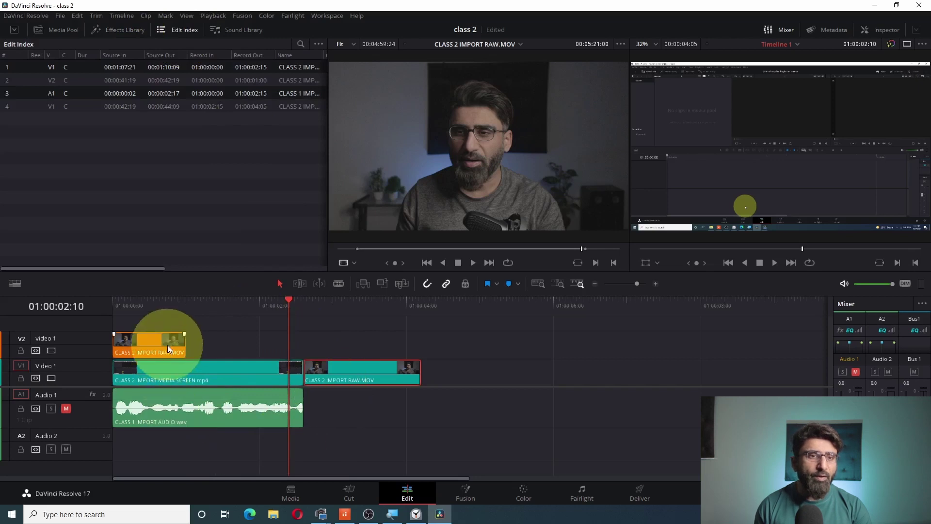
Cycle through the Sound Library and Effects Library, ending with only the Media Pool shown.
left_click(239, 31)
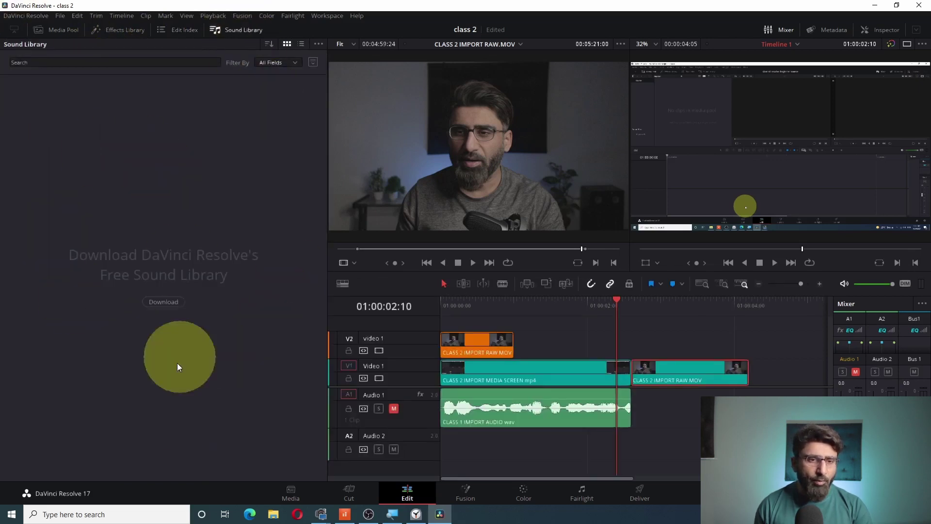
left_click(62, 31)
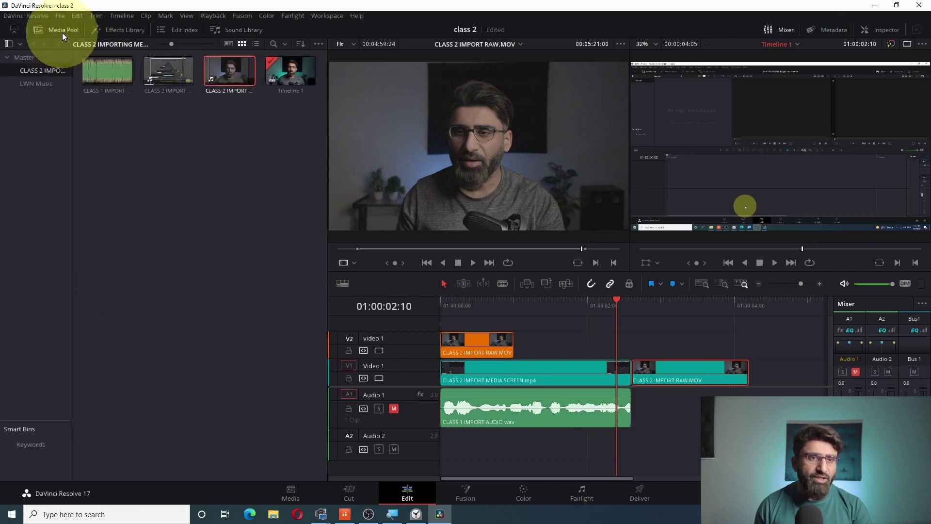
left_click(121, 31)
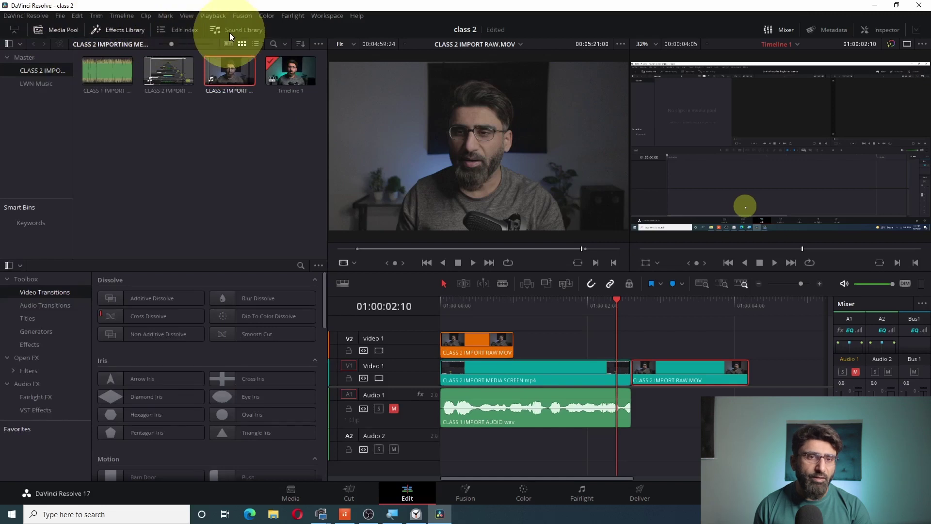
left_click(55, 30)
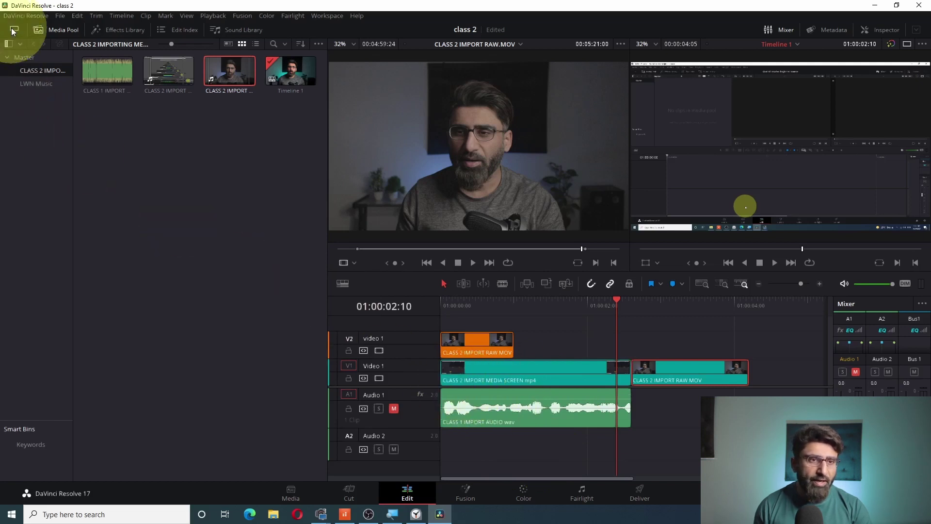
Try the panel layout toggle and Mixer on/off, then hide the media pool to widen the viewers.
left_click(13, 32)
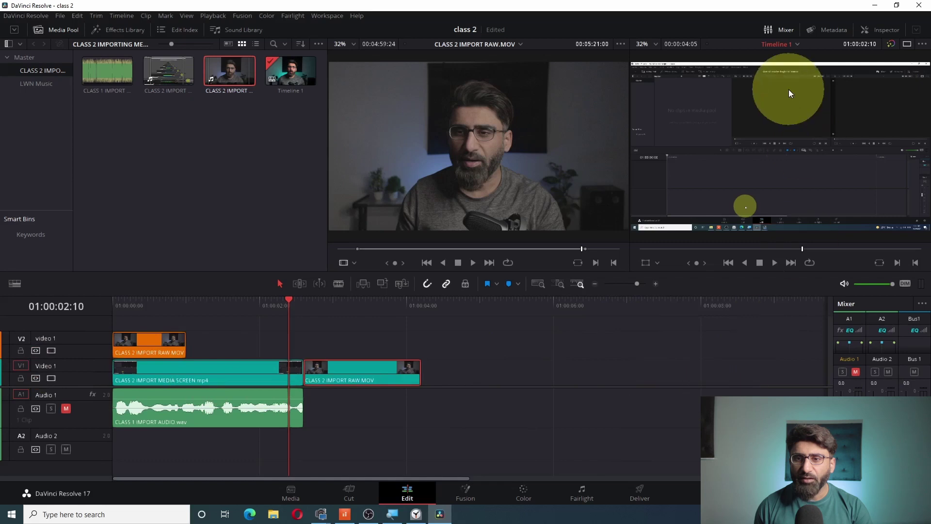
left_click(779, 31)
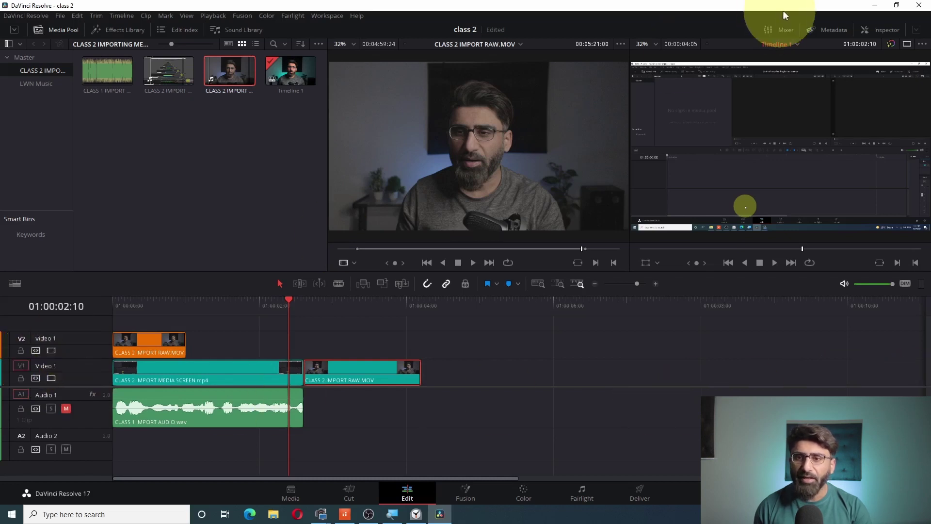
left_click(776, 30)
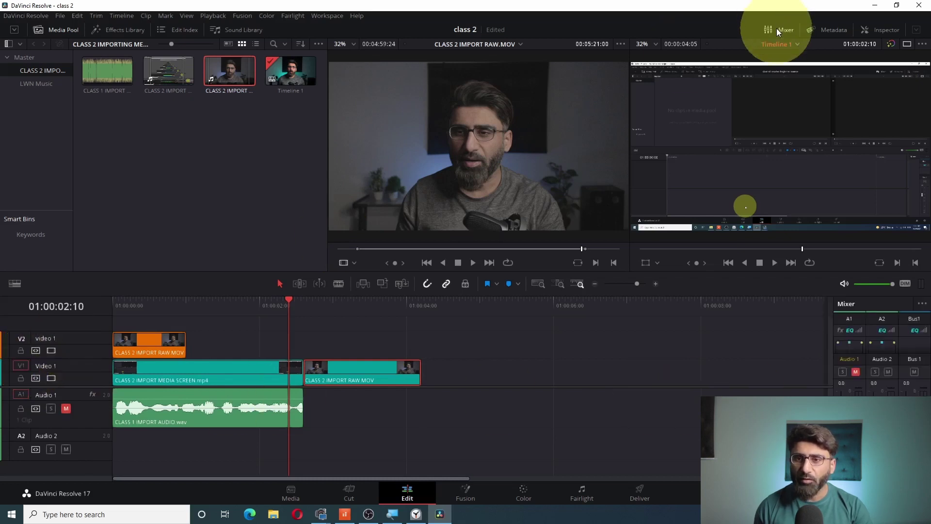
left_click(14, 28)
left_click(15, 28)
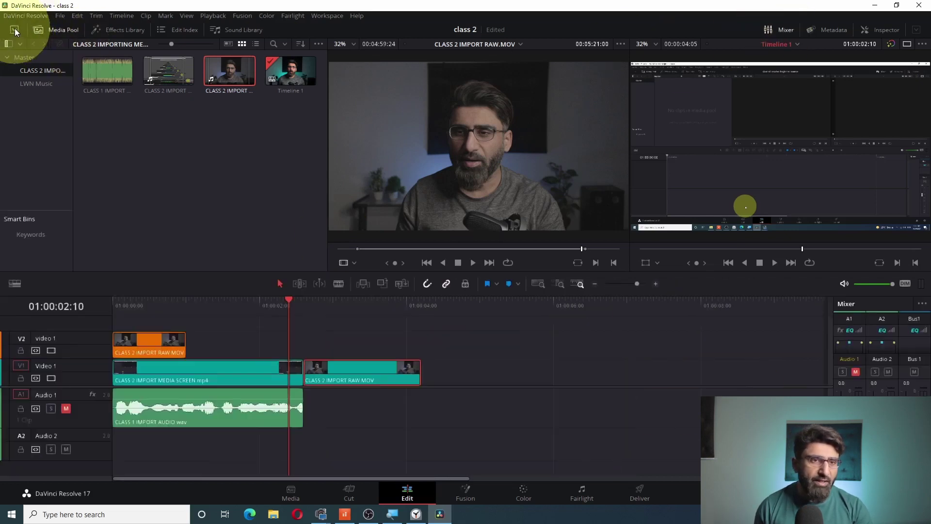
left_click(58, 29)
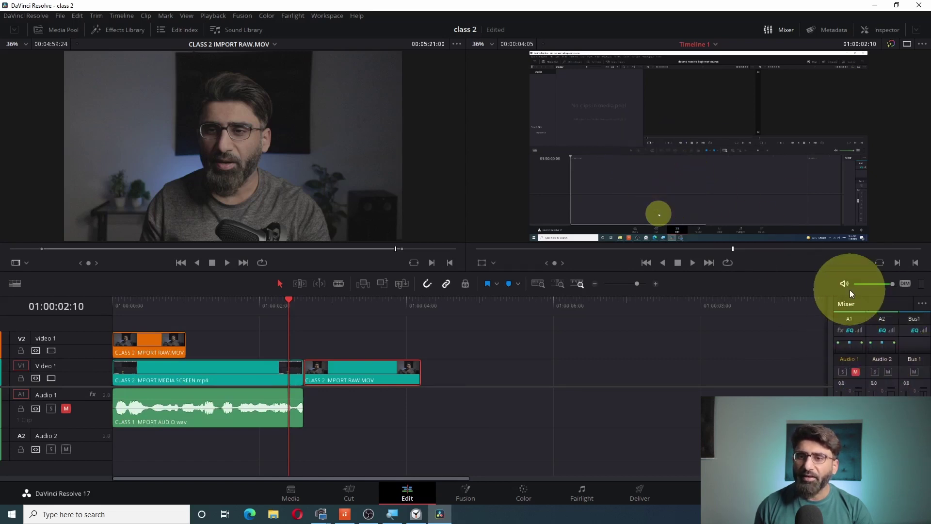
View metadata for the MEDIA SCREEN and RAW MOV clips, then show the RAW MOV clip's Inspector.
left_click(831, 31)
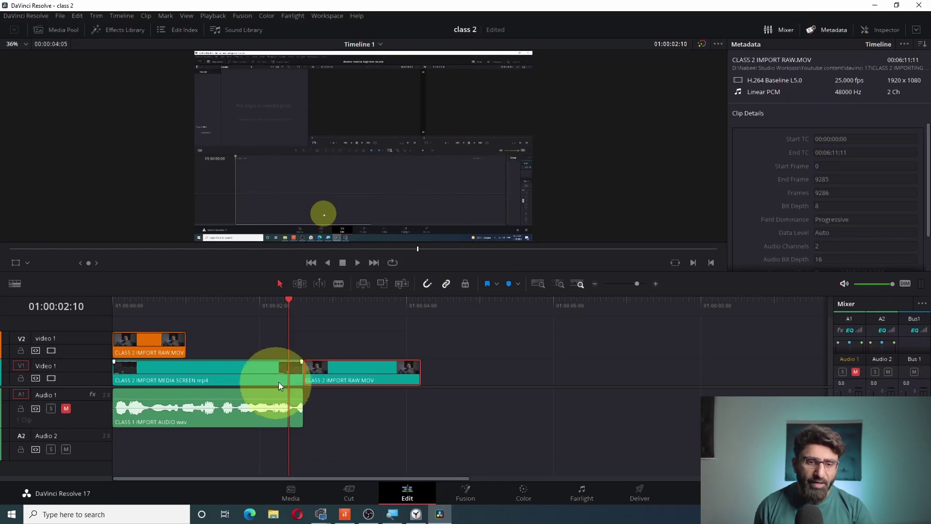
left_click(287, 371)
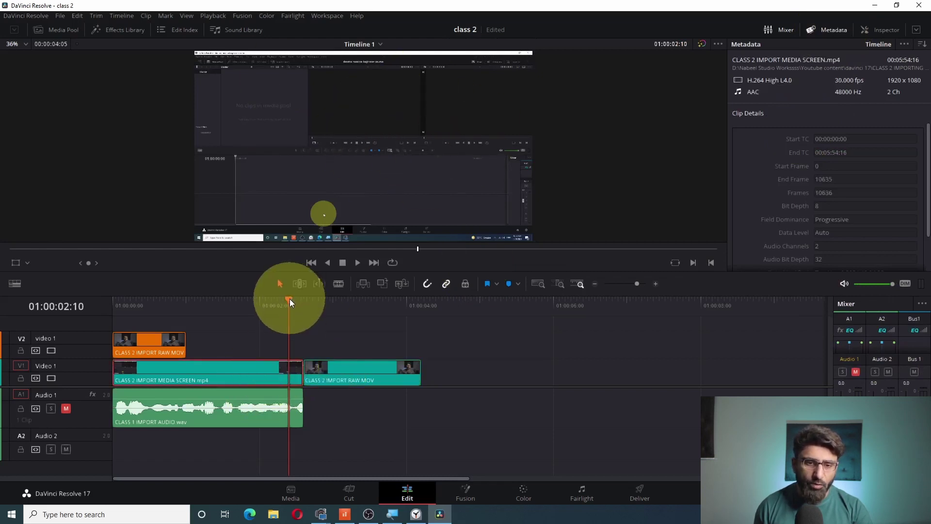
left_click_drag(289, 298, 277, 298)
left_click(341, 370)
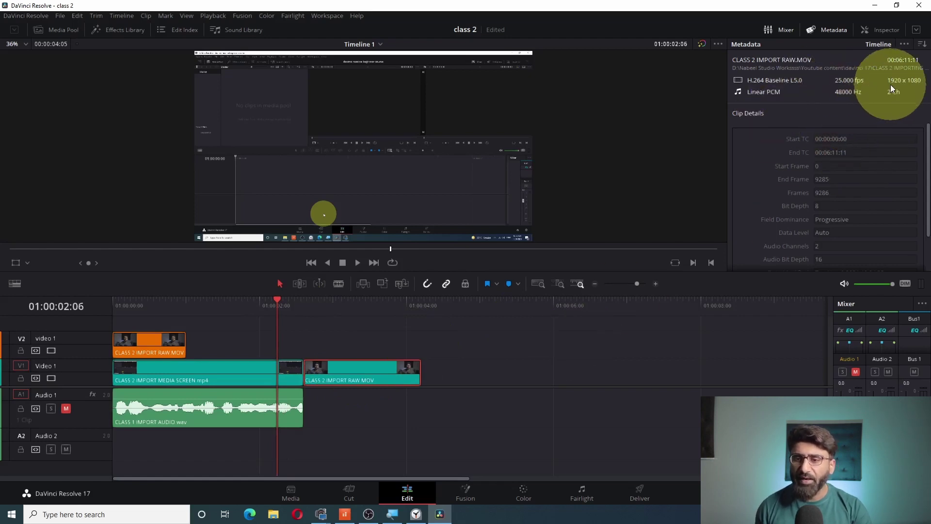
left_click(889, 30)
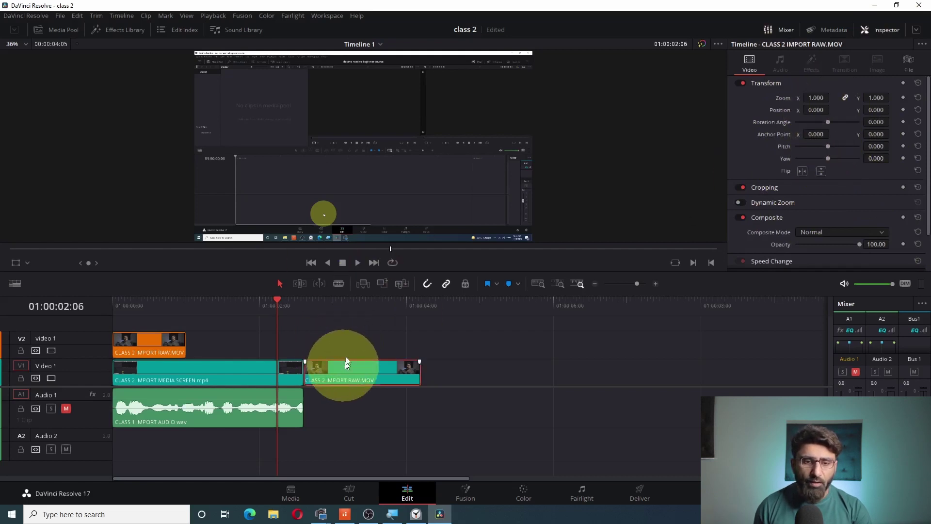
Try the RAW MOV clip's zoom at 0.950 and a rotation, reset them, and close the Inspector.
left_click(345, 305)
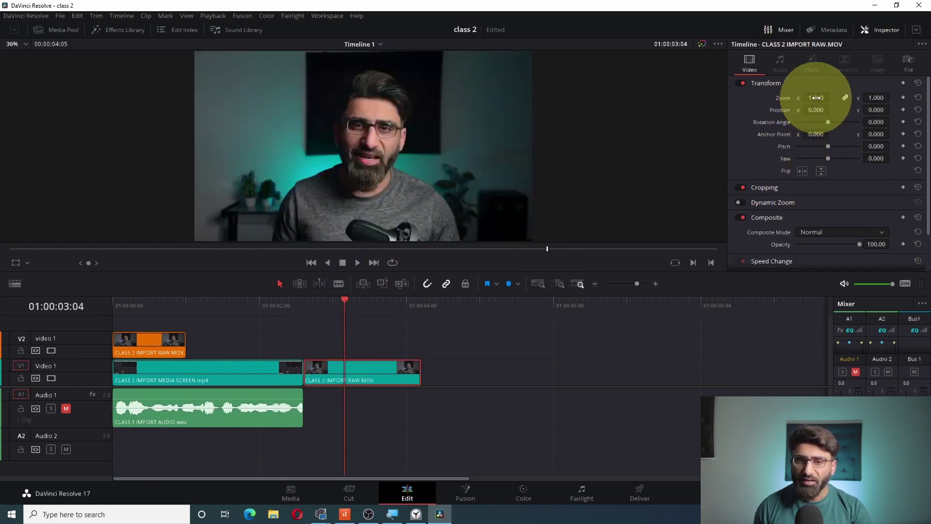
left_click_drag(816, 98, 815, 103)
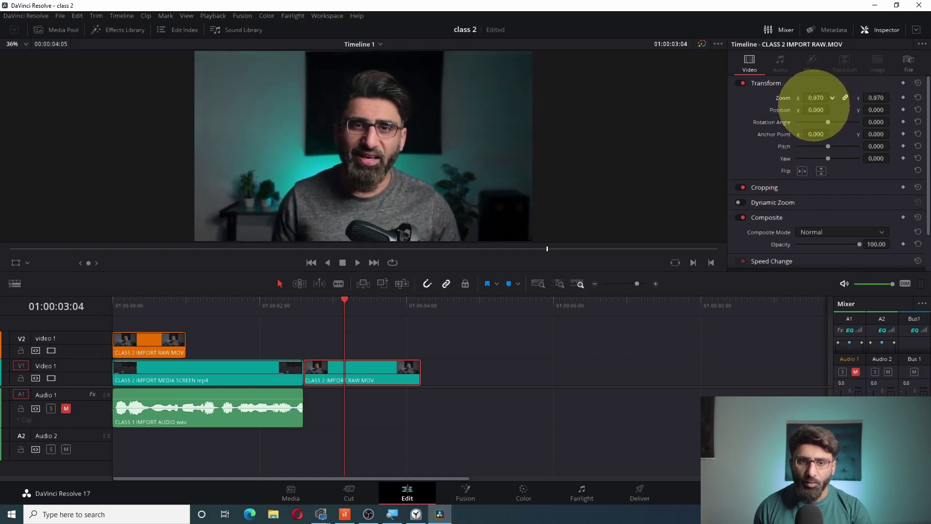
left_click(917, 98)
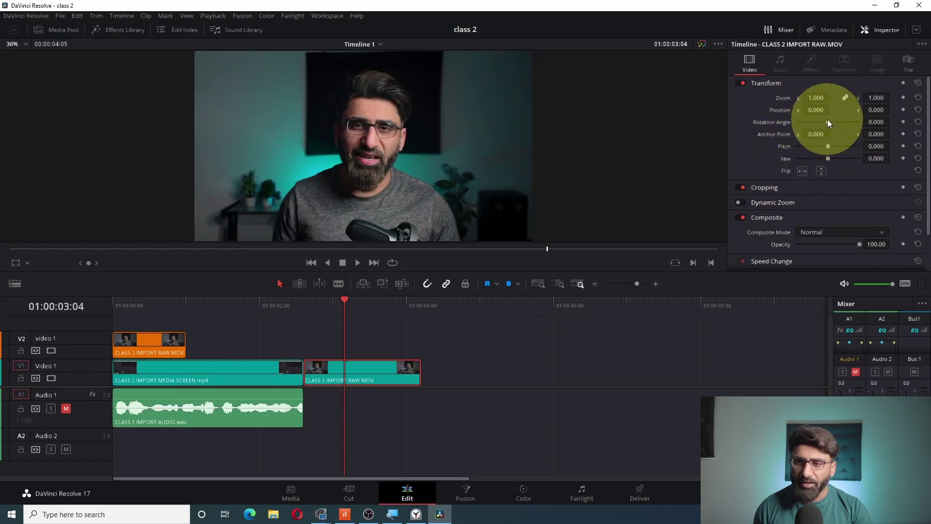
left_click_drag(827, 122, 836, 122)
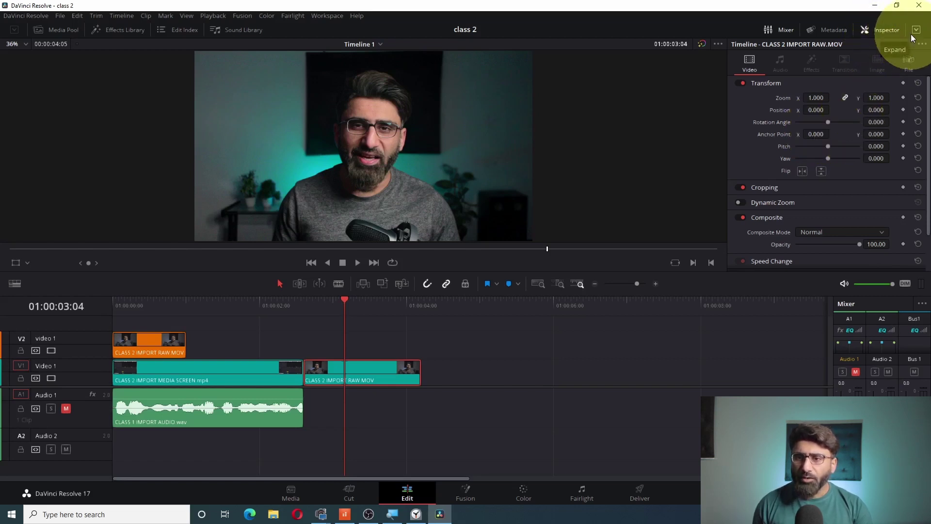
left_click(882, 31)
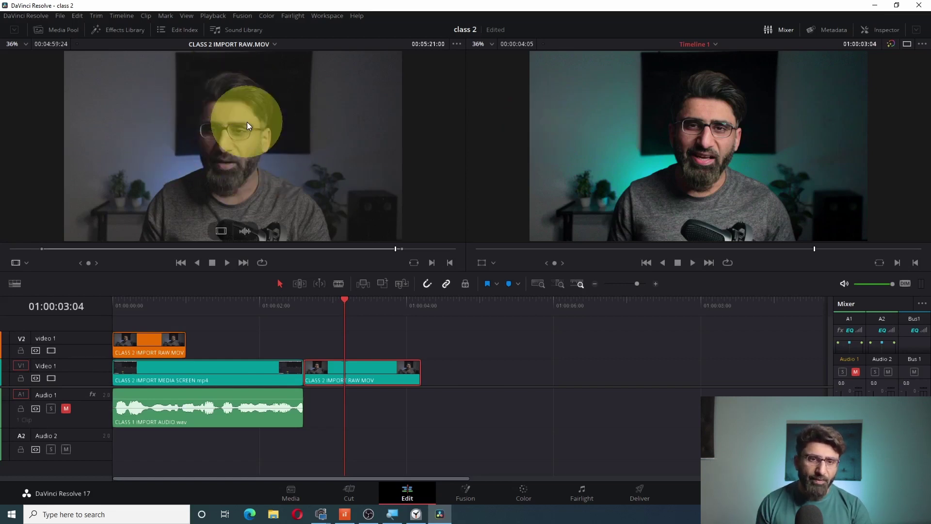
left_click(58, 29)
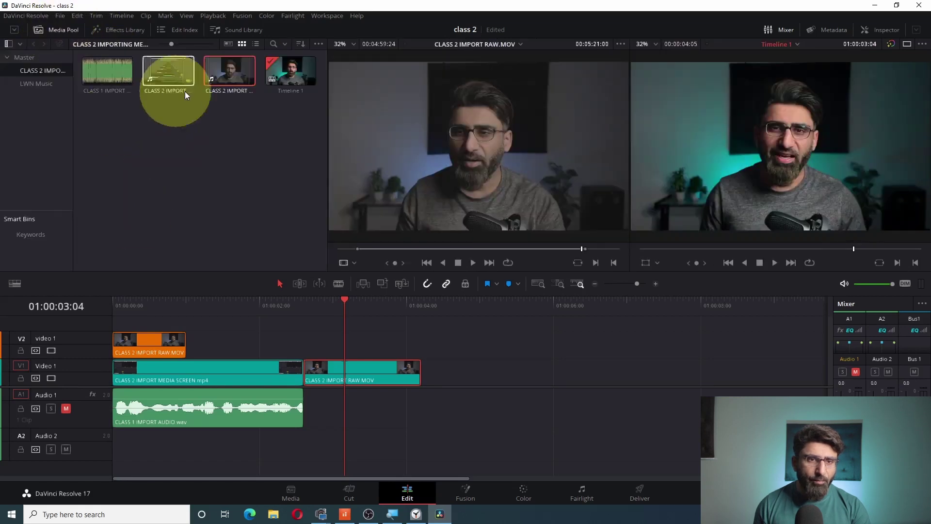
left_click(54, 30)
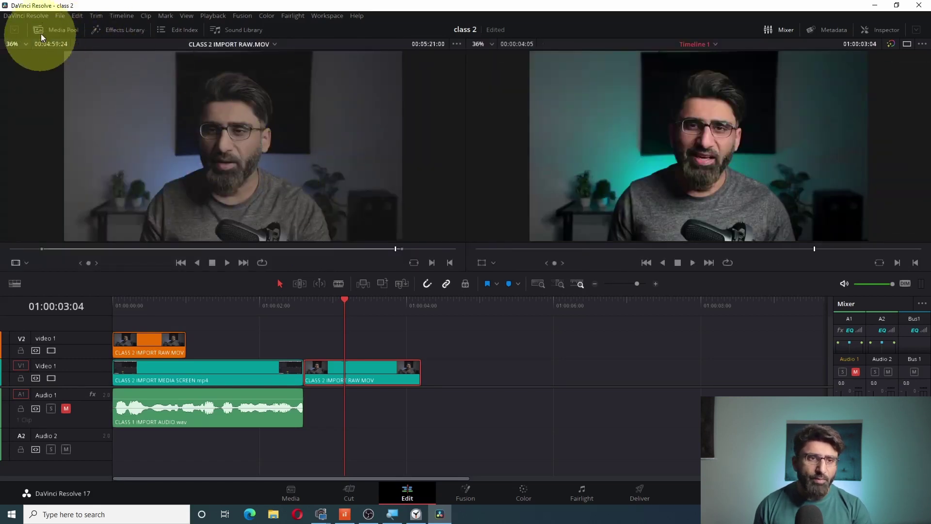
left_click(57, 29)
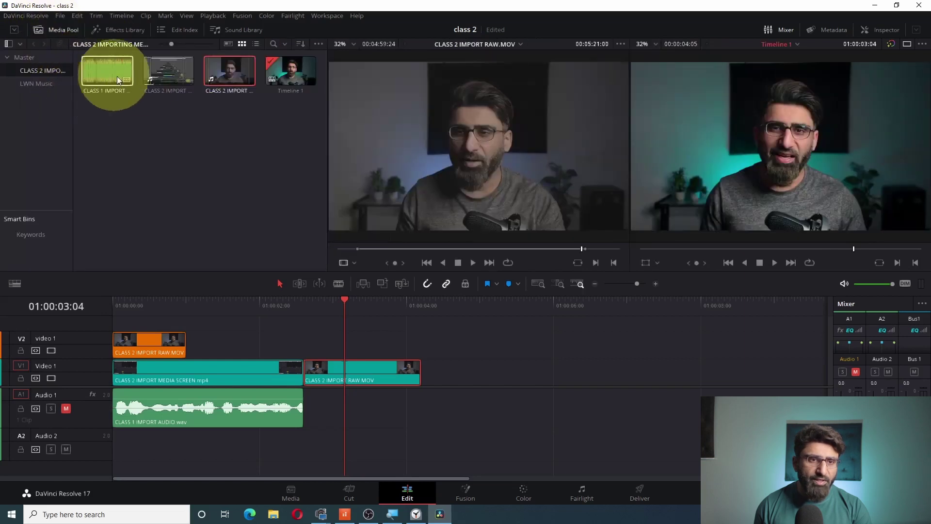
left_click(161, 76)
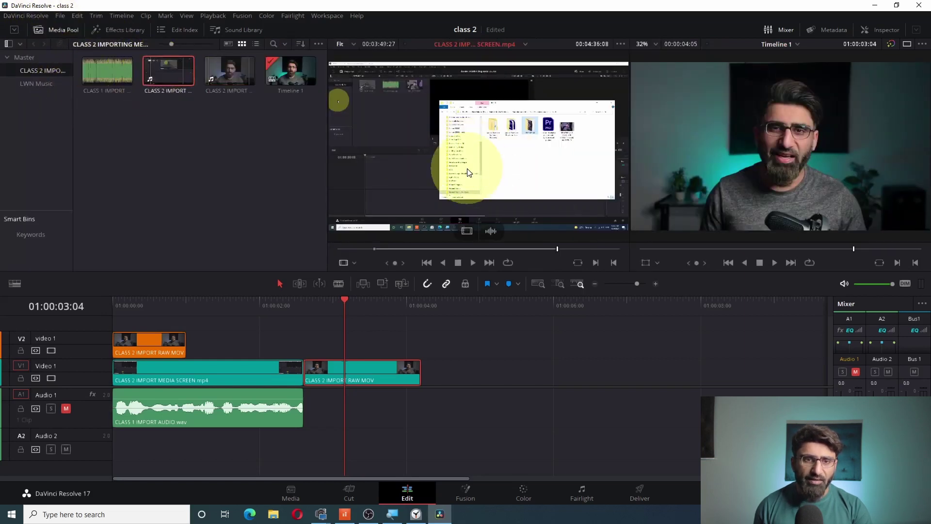
left_click(109, 71)
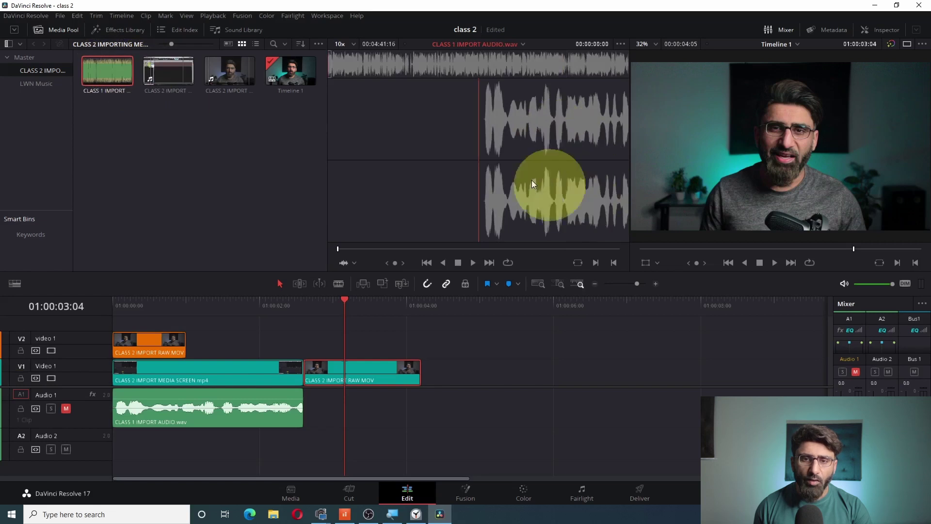
left_click(222, 82)
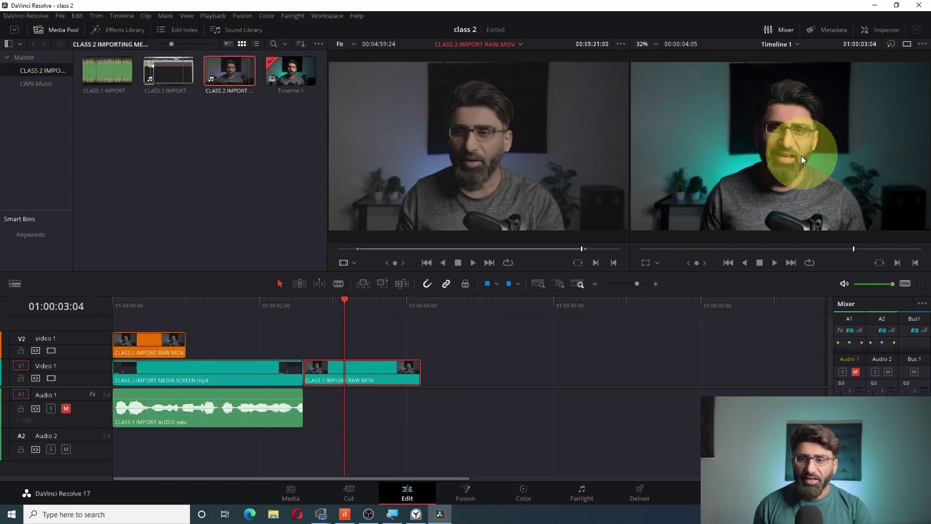
left_click(61, 30)
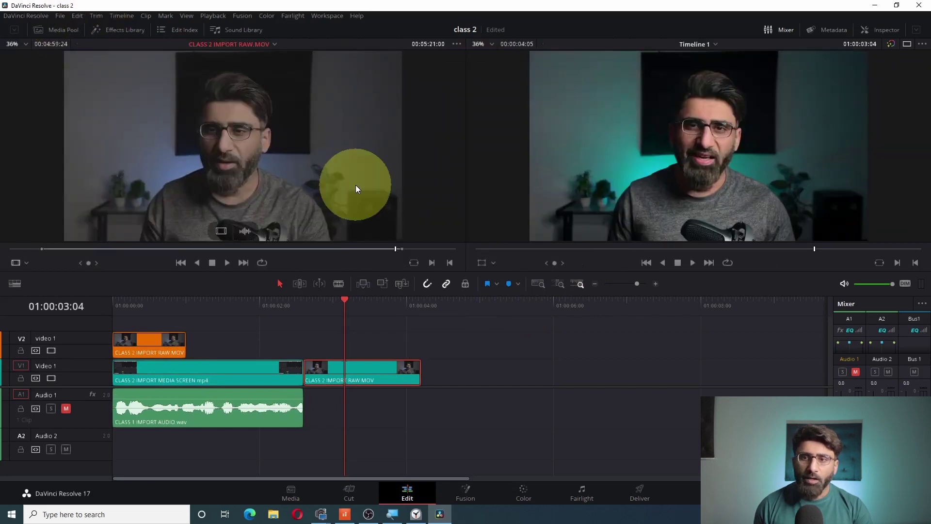
Toggle single viewer mode off and back on, then bypass and restore the colour grade.
left_click(906, 45)
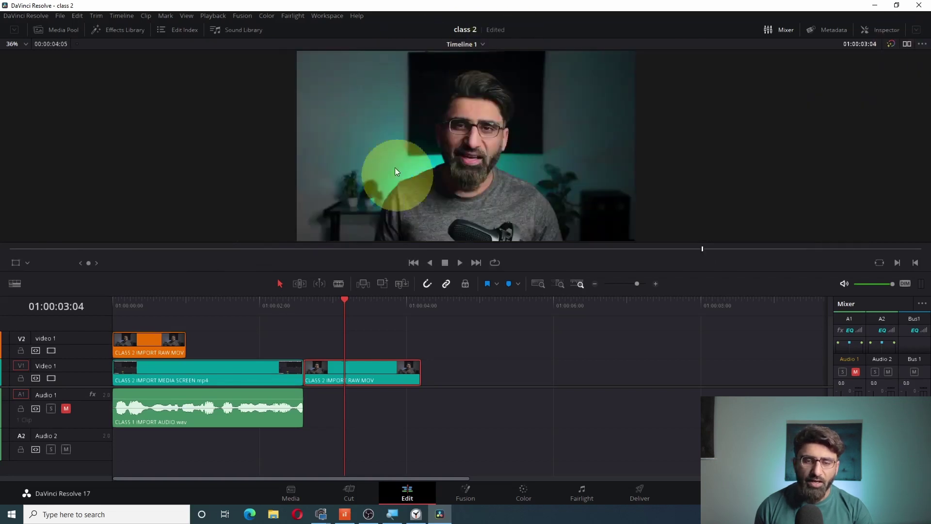
left_click(906, 44)
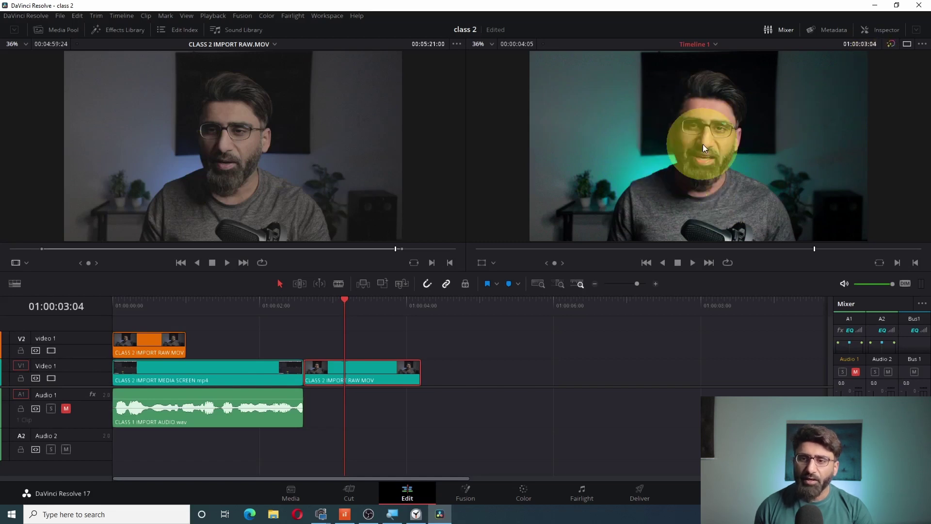
left_click(907, 44)
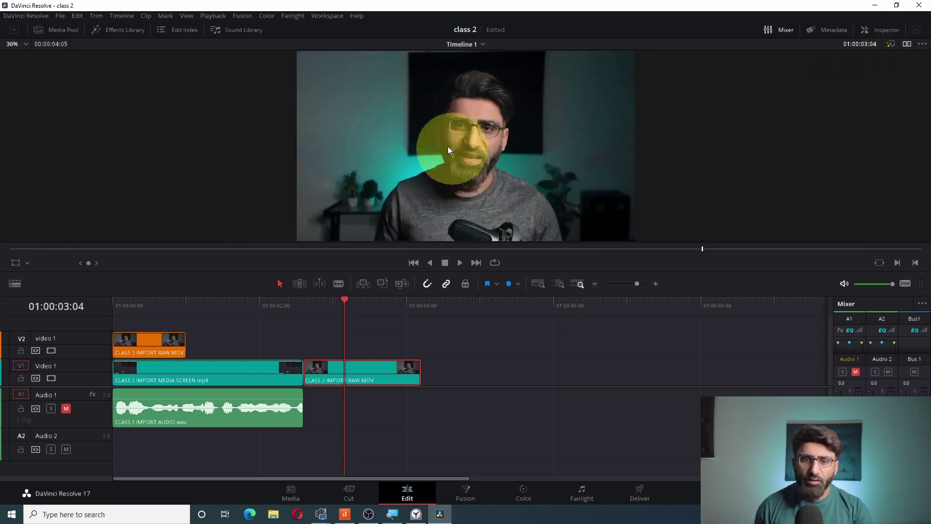
left_click(891, 44)
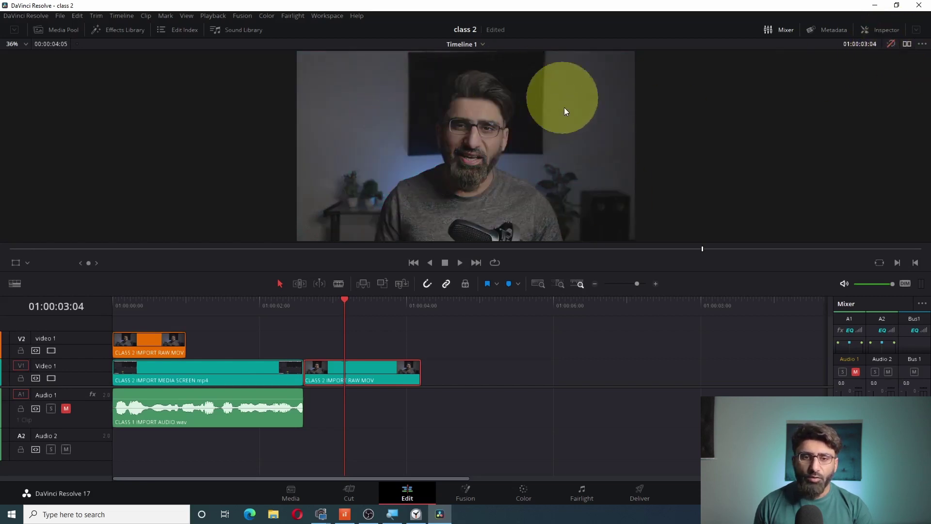
left_click(891, 43)
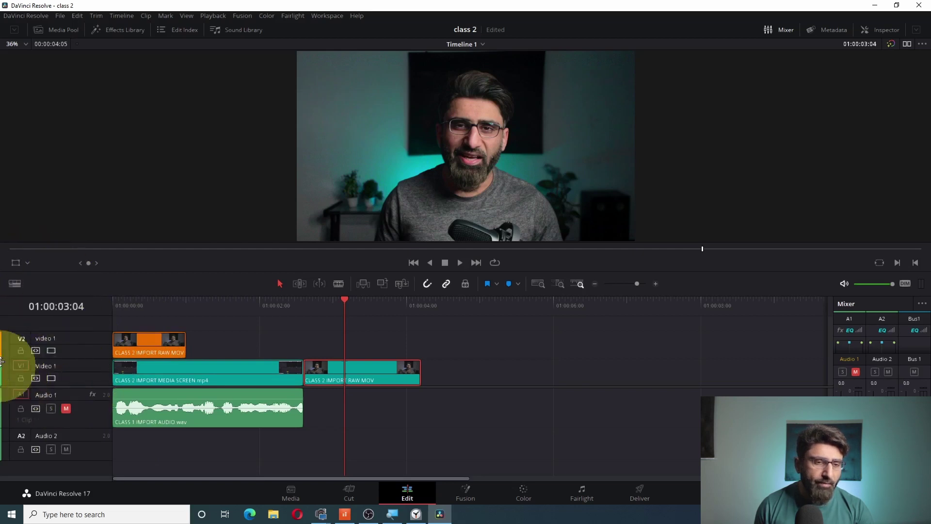
Make video tracks taller, with head-and-tail thumbnails and centred audio waveforms on the timeline.
left_click(15, 284)
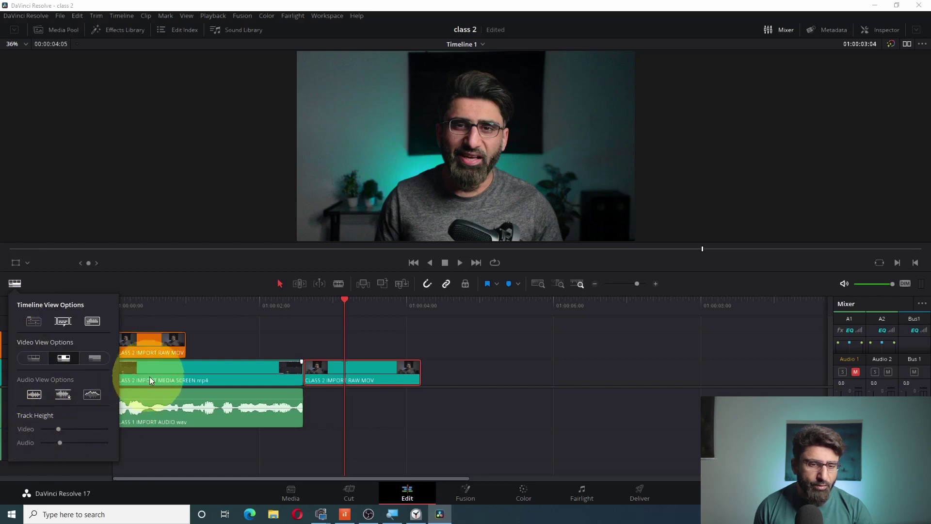
mouse_move(58, 429)
left_mouse_down()
mouse_move(85, 430)
mouse_move(60, 432)
mouse_move(62, 446)
left_mouse_up()
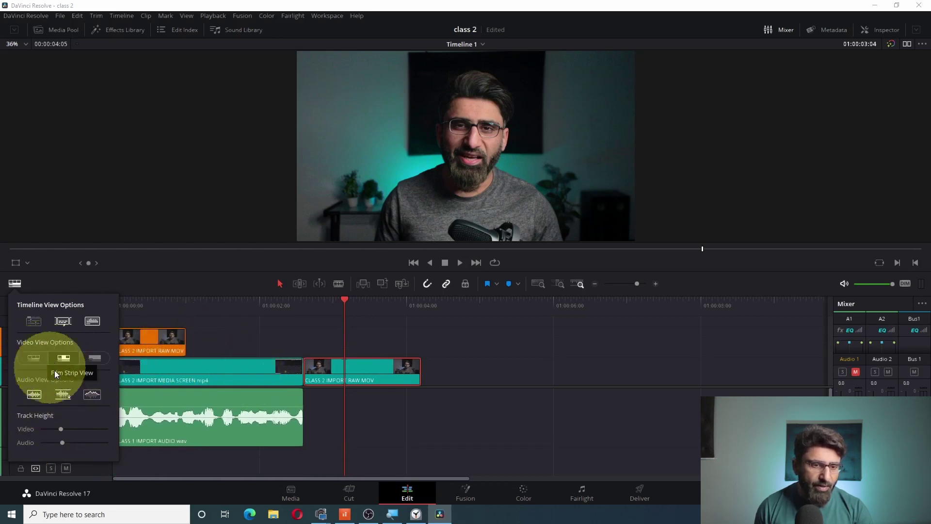
left_click(36, 357)
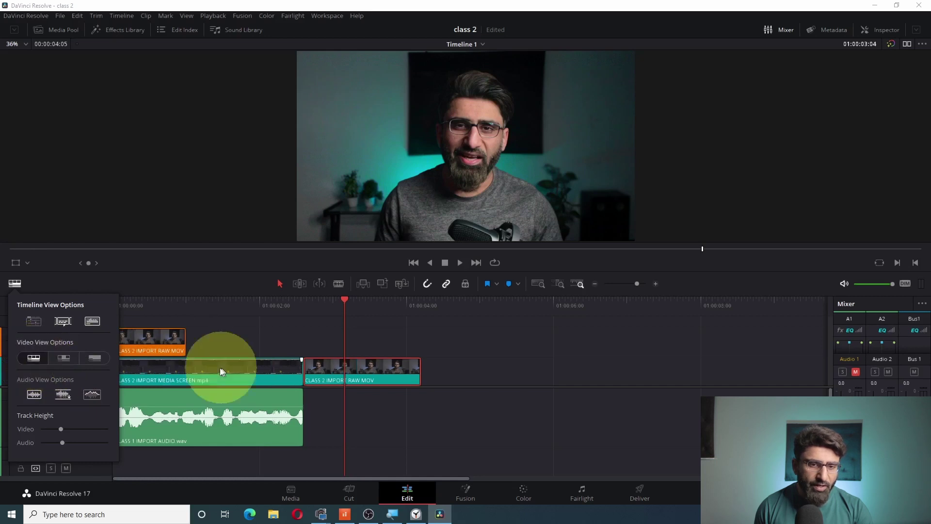
left_click(65, 361)
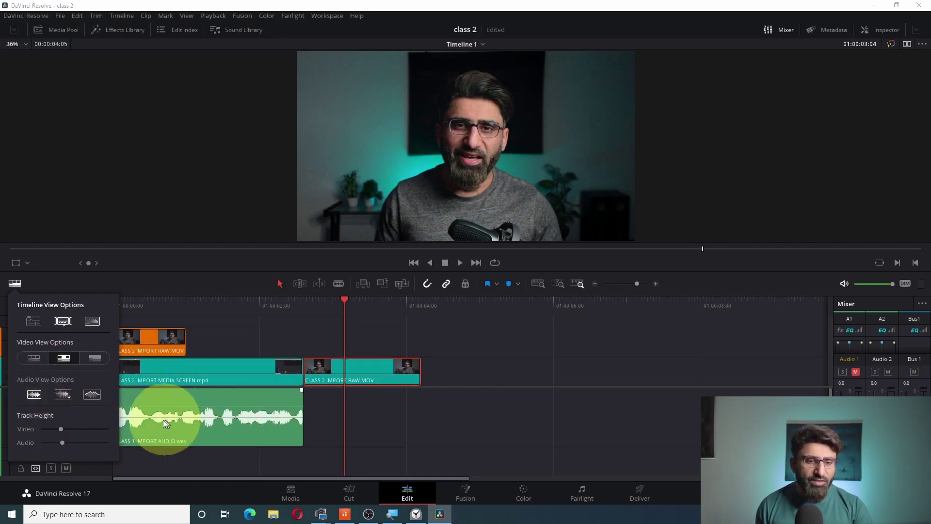
left_click(33, 395)
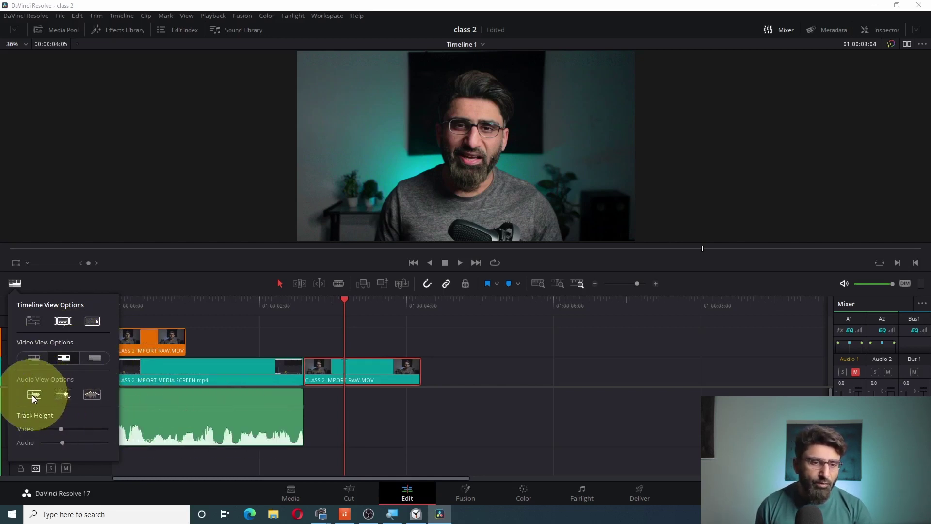
left_click(63, 395)
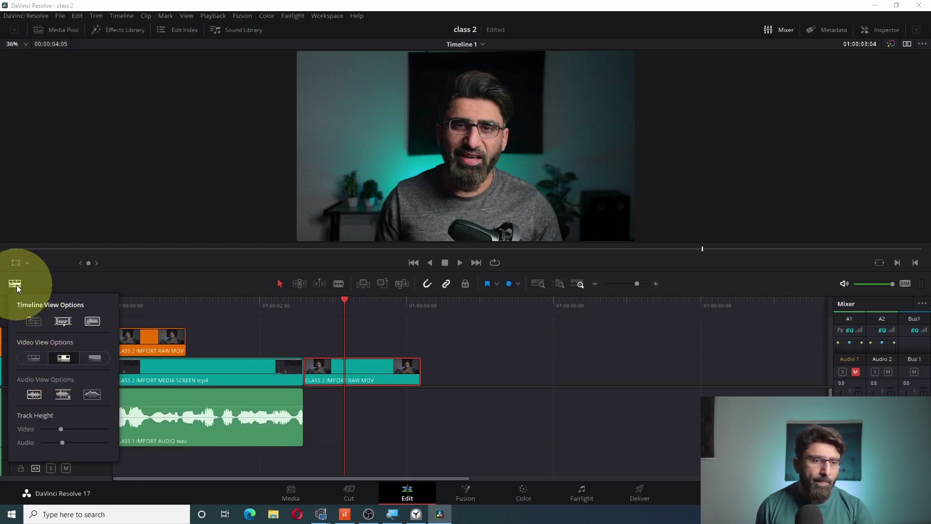
left_click(36, 281)
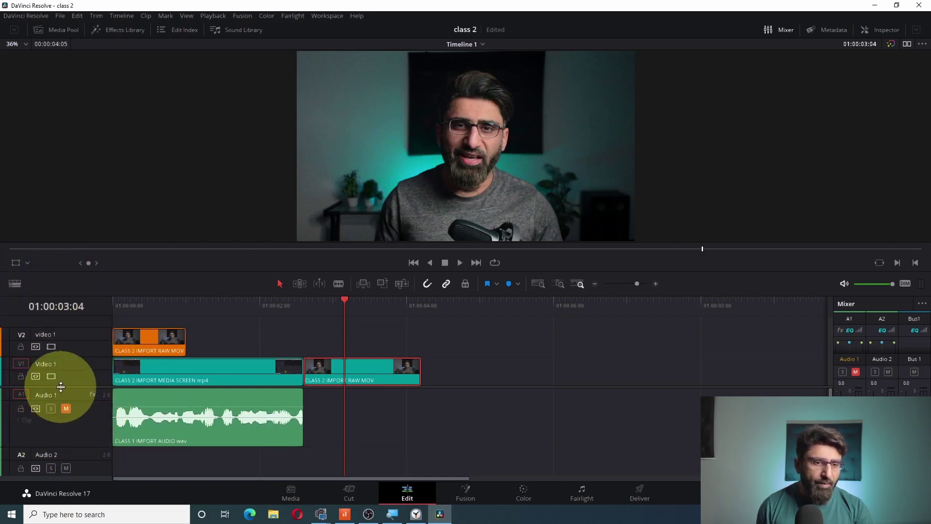
Enlarge the video track area and add an empty Video 3 track above V2.
mouse_move(61, 387)
left_mouse_down()
mouse_move(73, 437)
mouse_move(80, 383)
mouse_move(84, 415)
left_mouse_up()
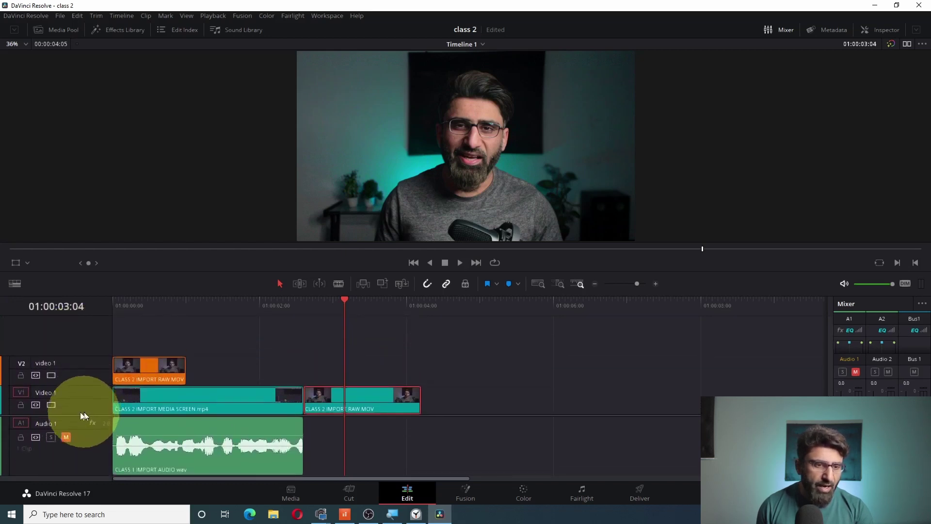
right_click(56, 337)
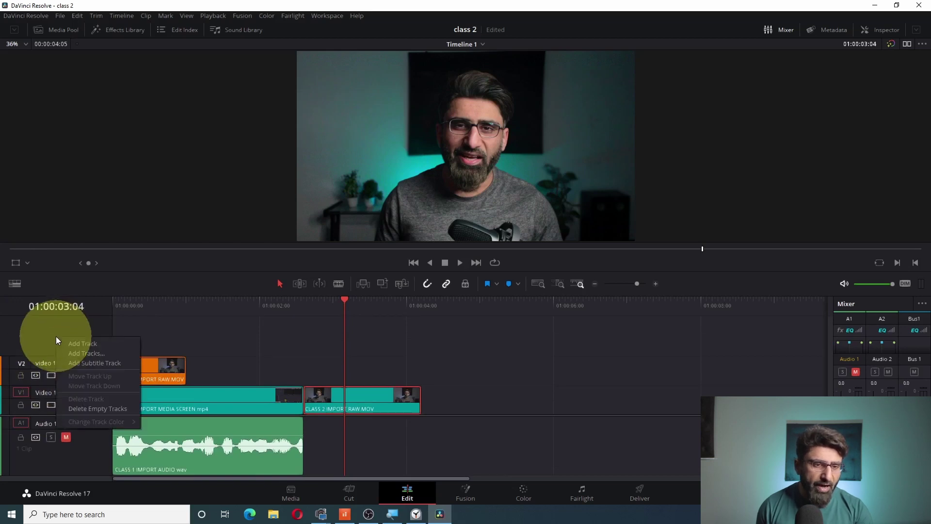
right_click(46, 329)
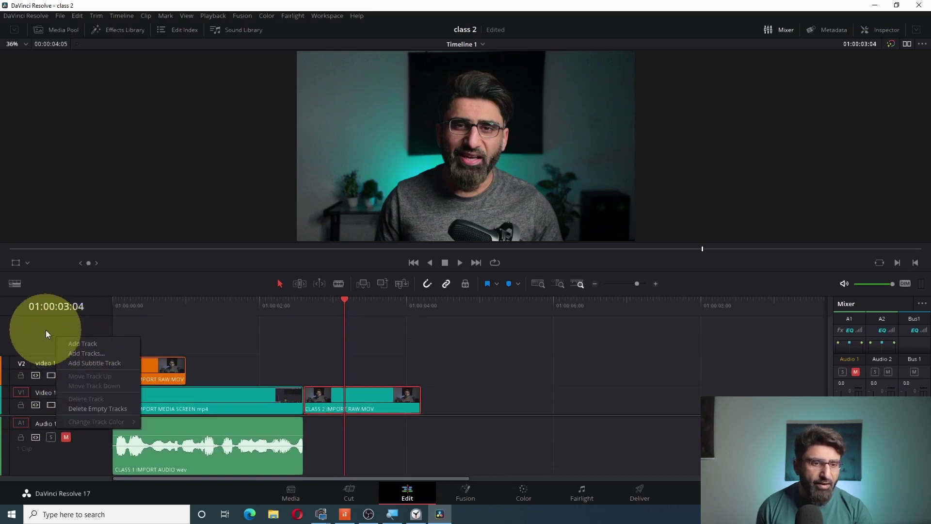
left_click(57, 335)
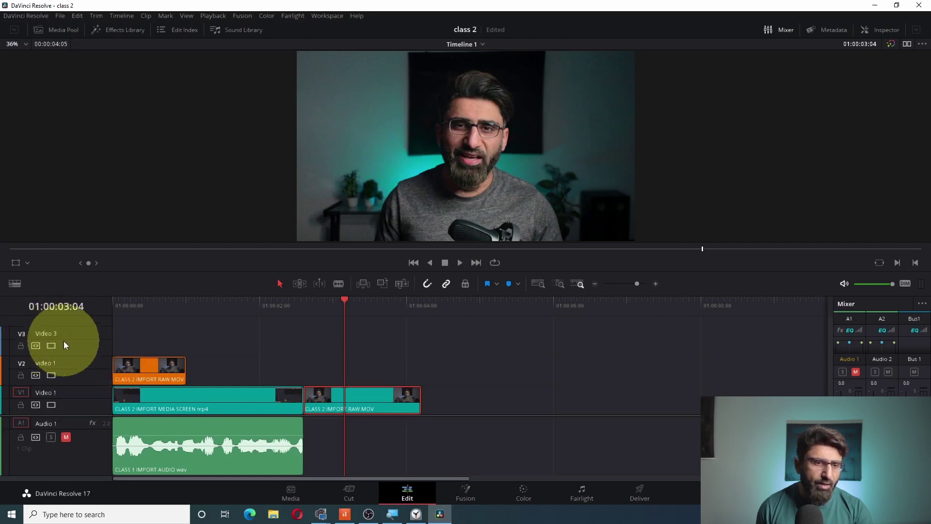
Drag the CLASS 2 IMPORT RAW MOV clip on V2 up toward Video 3.
right_click(77, 335)
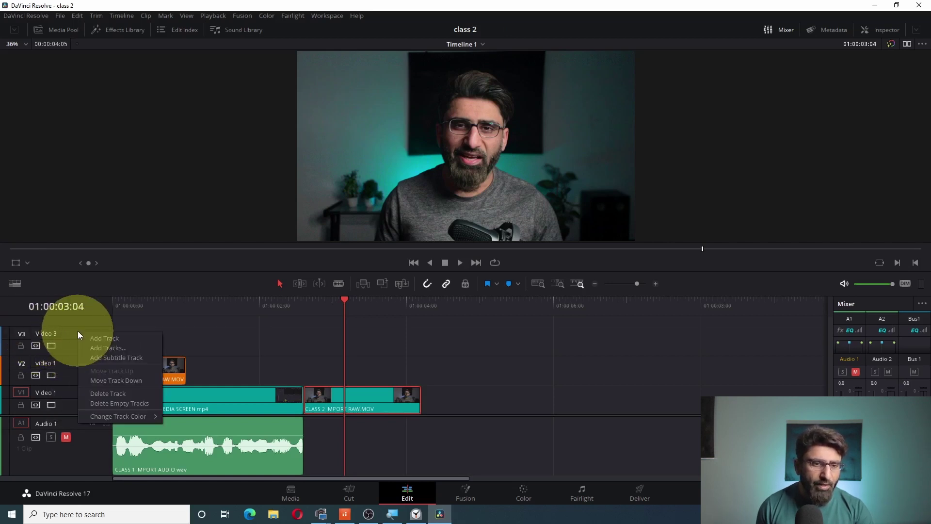
left_click(83, 322)
left_click(141, 365)
mouse_move(140, 361)
left_mouse_down()
mouse_move(150, 353)
mouse_move(150, 361)
left_mouse_up()
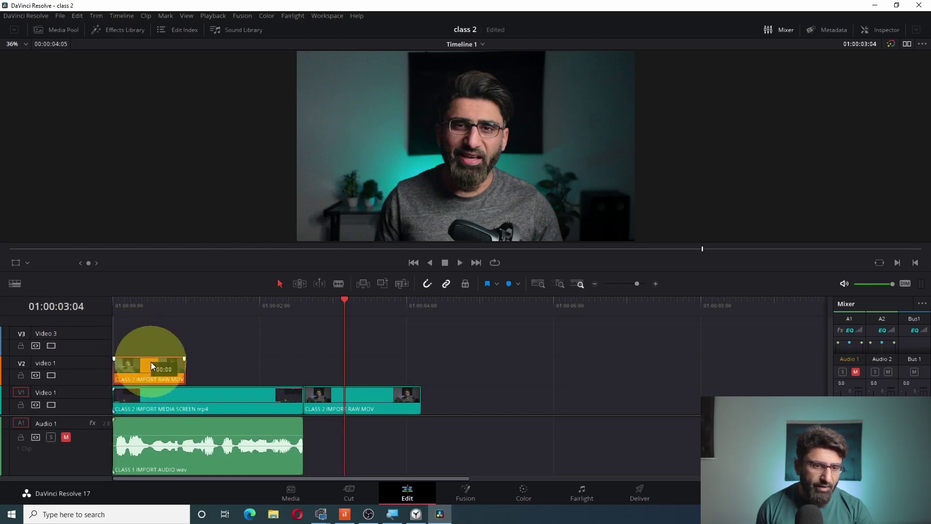
Save the project and color the V2 track pink.
key("ctrl+s")
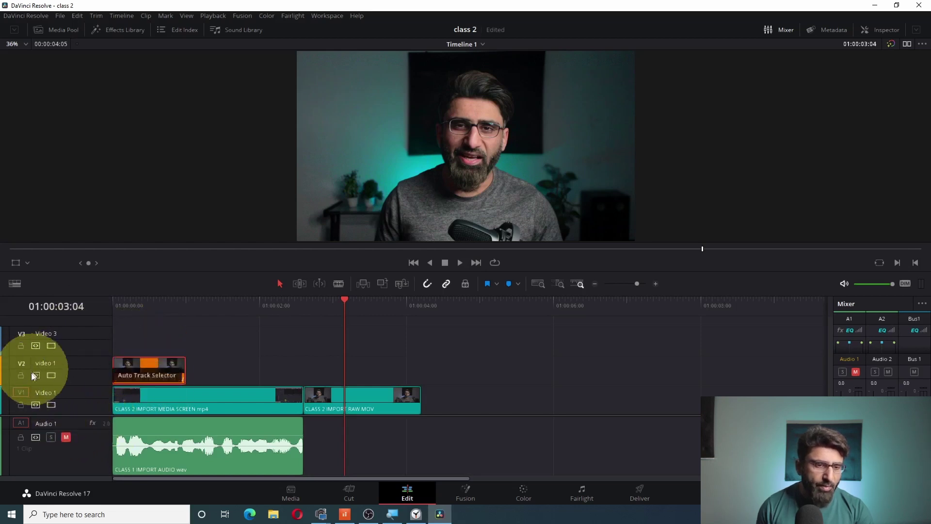
right_click(48, 362)
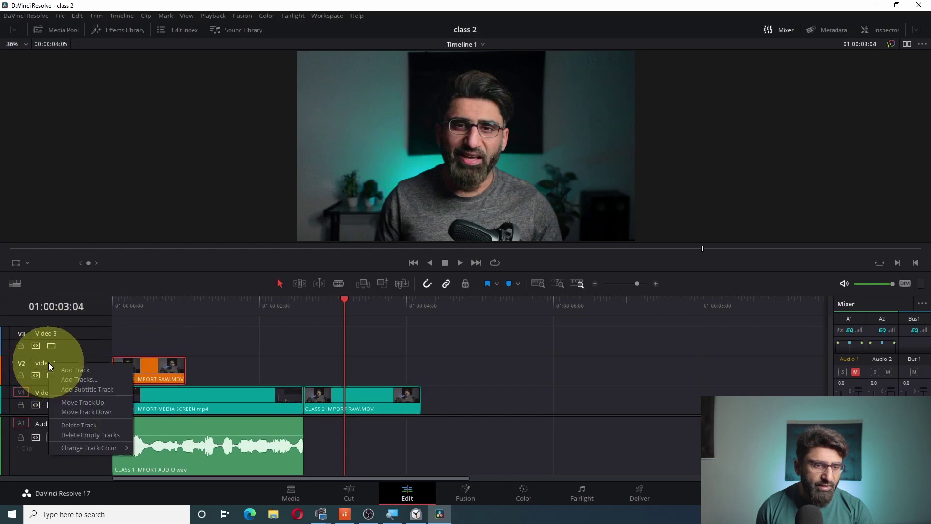
mouse_move(96, 451)
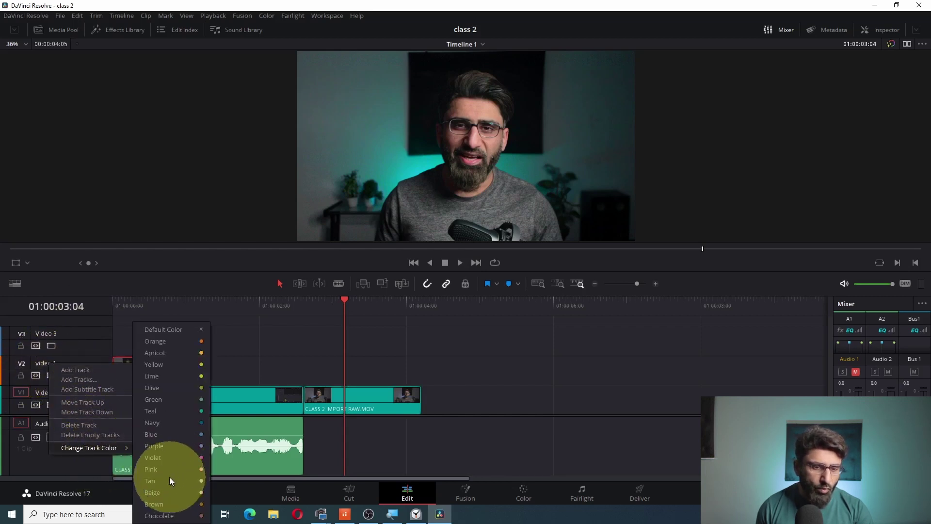
left_click(158, 468)
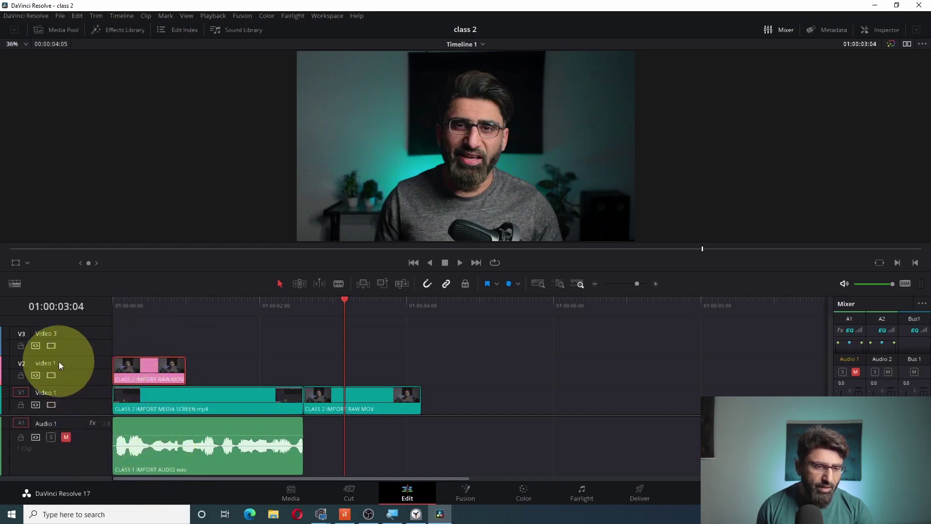
Change the V2 track color to olive and enlarge the audio area to reveal Audio 2.
right_click(74, 362)
mouse_move(107, 447)
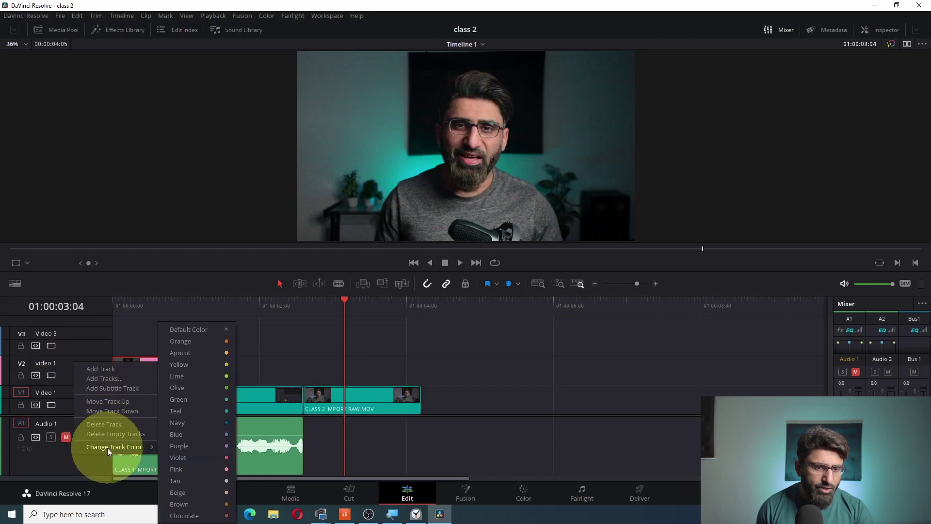
left_click(205, 387)
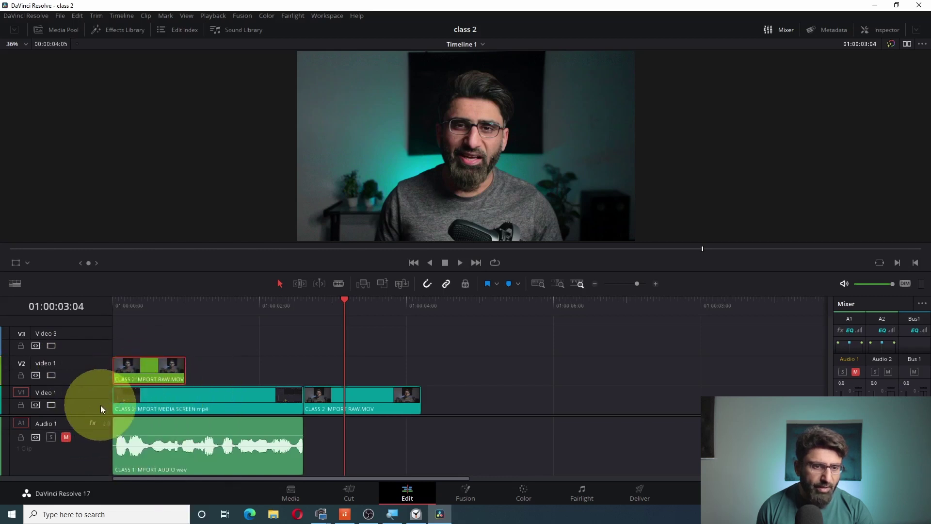
left_click_drag(65, 415, 65, 360)
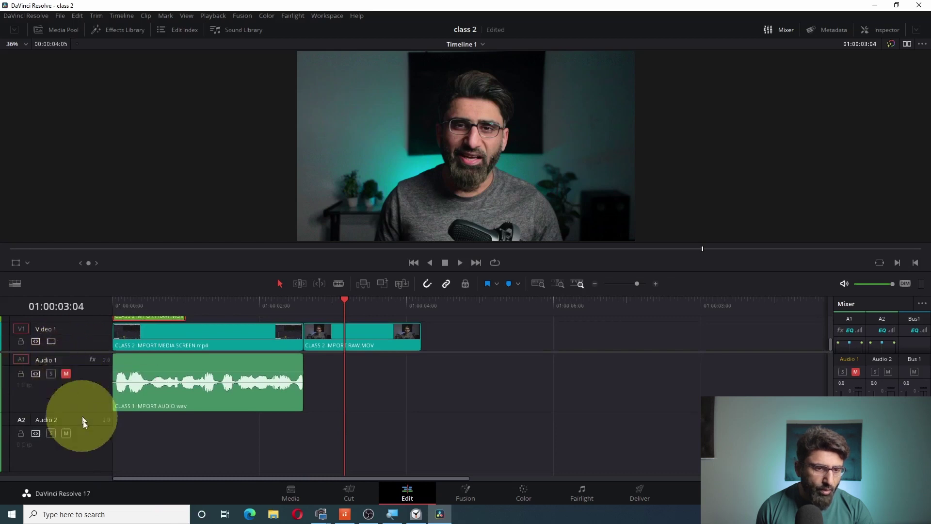
Delete the old Audio 2 track and add a new audio track below Audio 1.
right_click(83, 418)
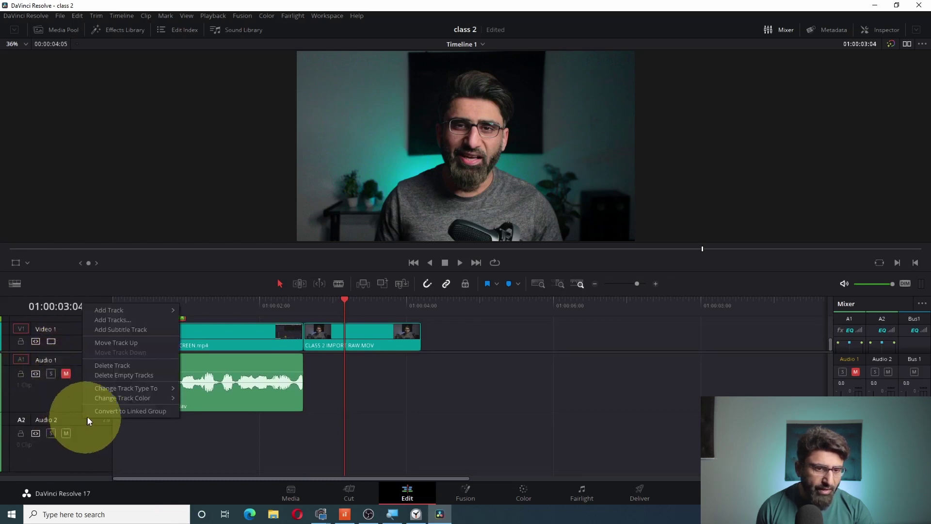
left_click(109, 364)
right_click(75, 437)
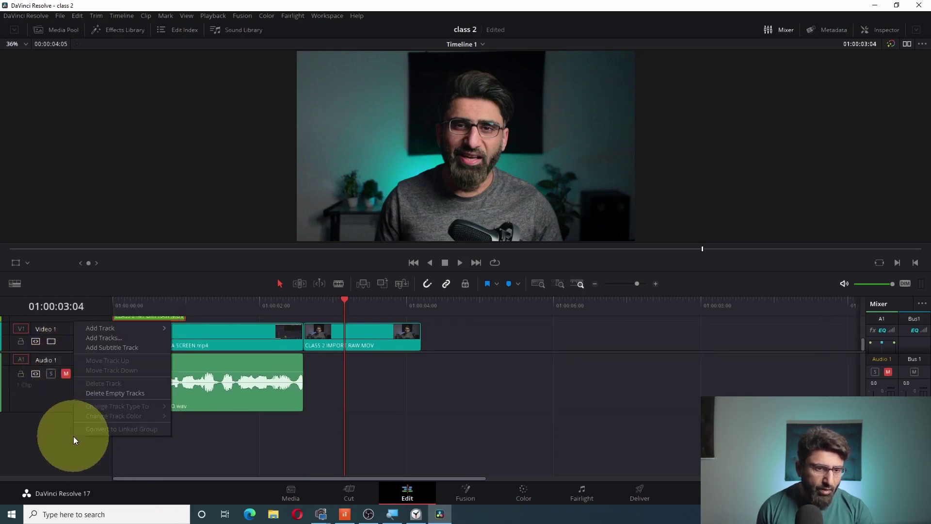
mouse_move(103, 329)
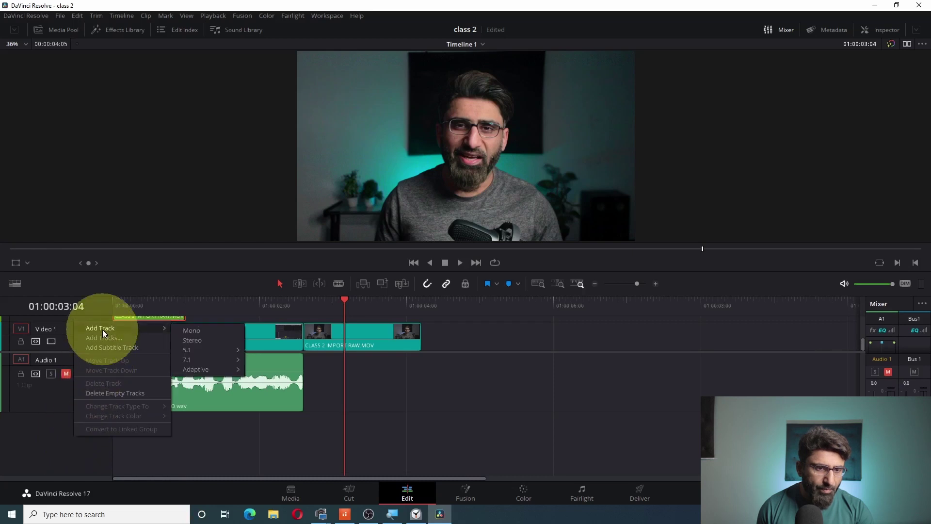
left_click(197, 340)
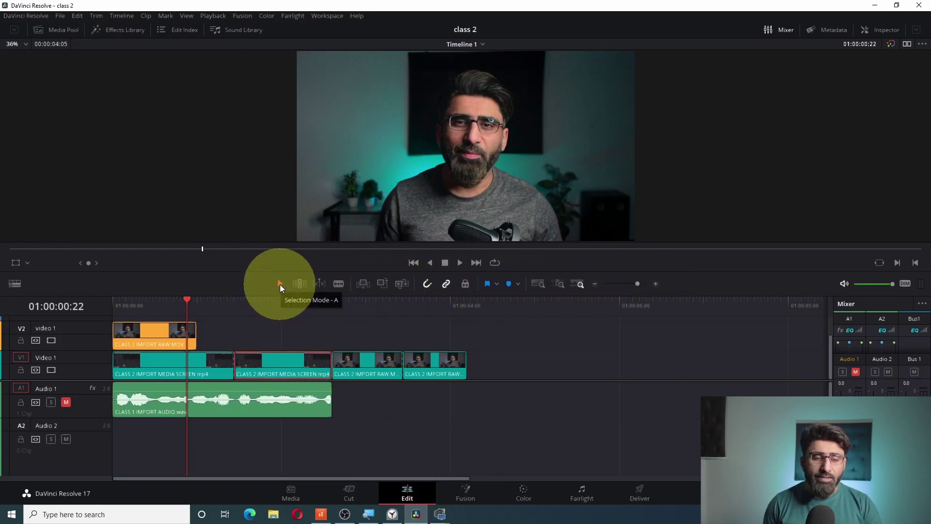
Select the second, third and last clips on Video 1.
left_click(282, 364)
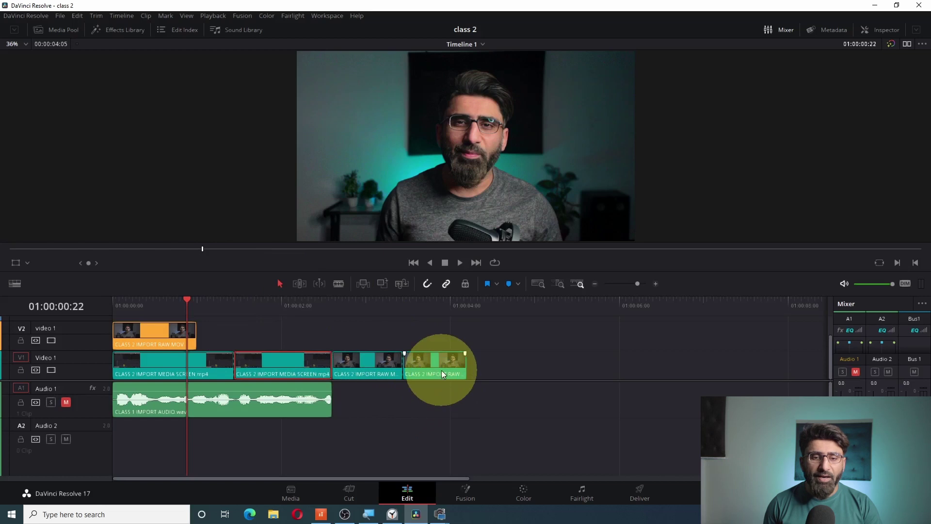
left_click(369, 372)
left_click_drag(436, 365, 433, 362)
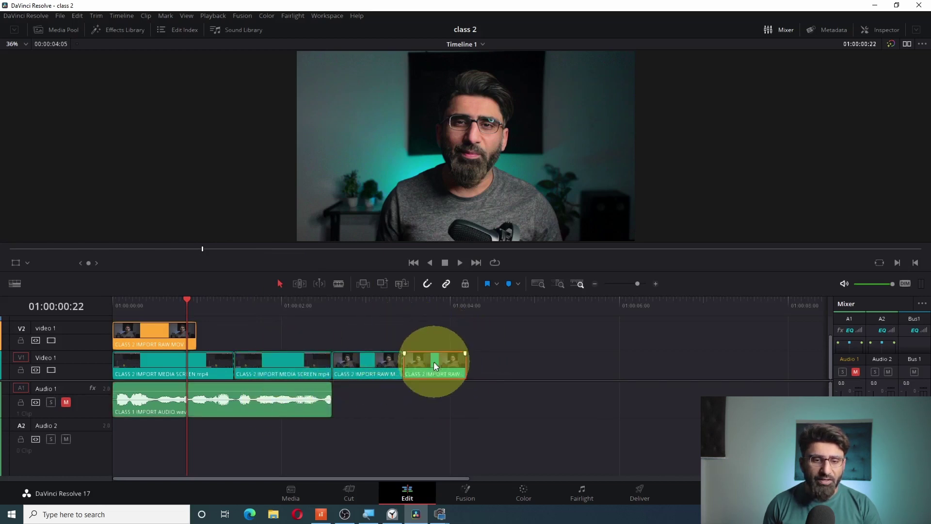
In Blade Edit Mode, cut the second Video 1 clip and the audio clip in two.
left_click(339, 285)
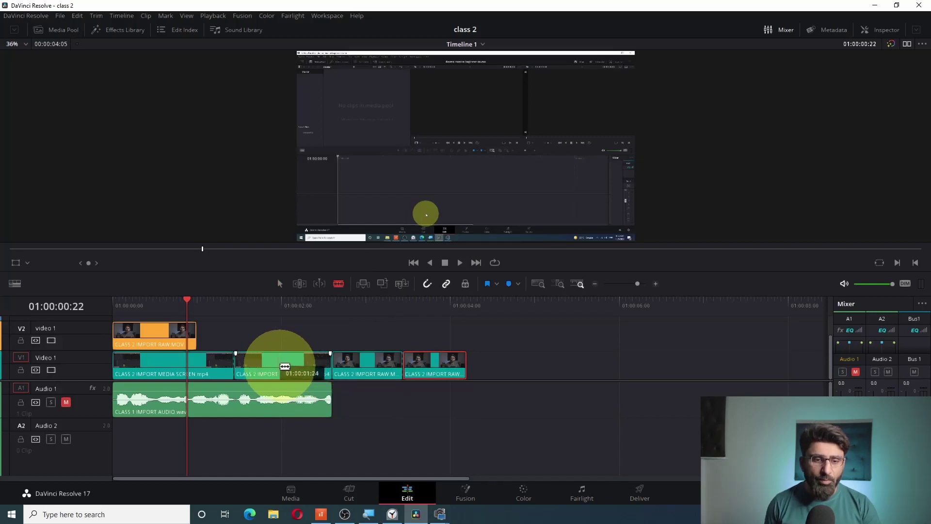
left_click(278, 366)
left_click(293, 404)
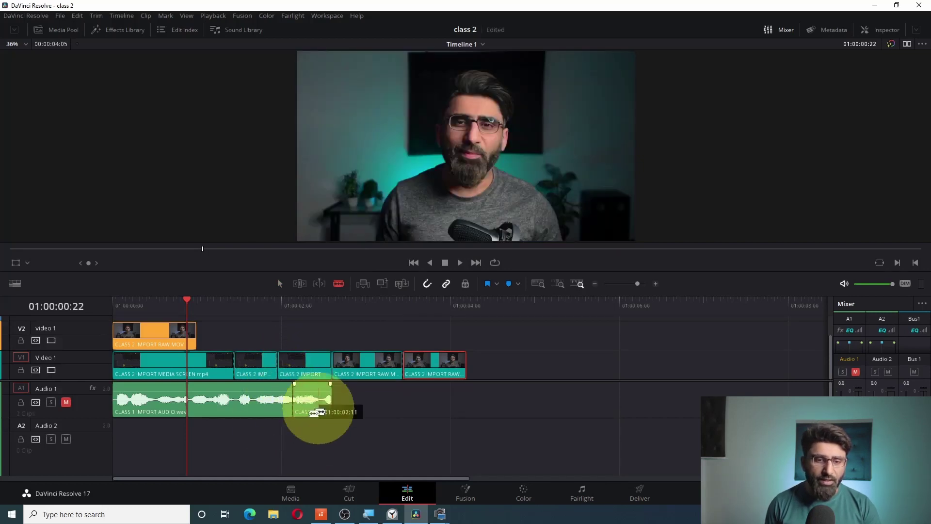
left_click(286, 364)
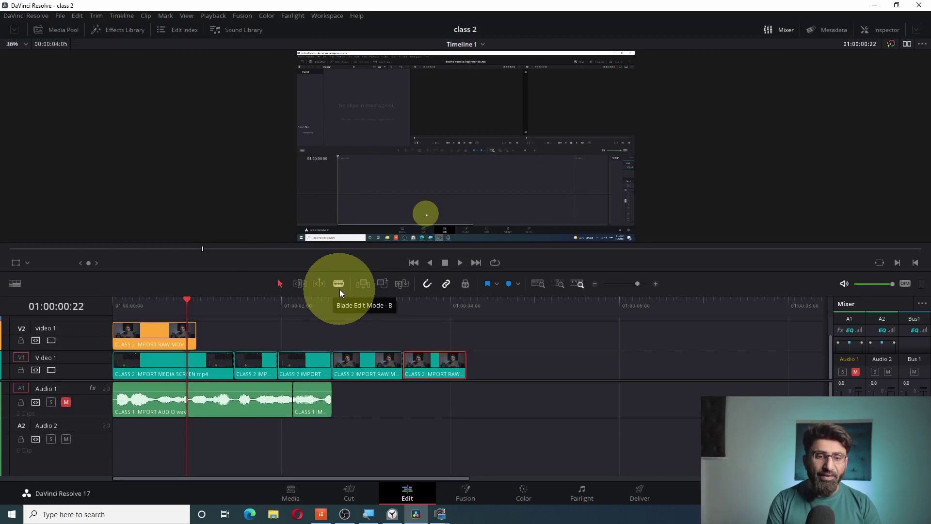
Back in Selection mode, drag the last Video 1 clip's edit point to trim it shorter.
left_click(276, 283)
left_click(292, 360)
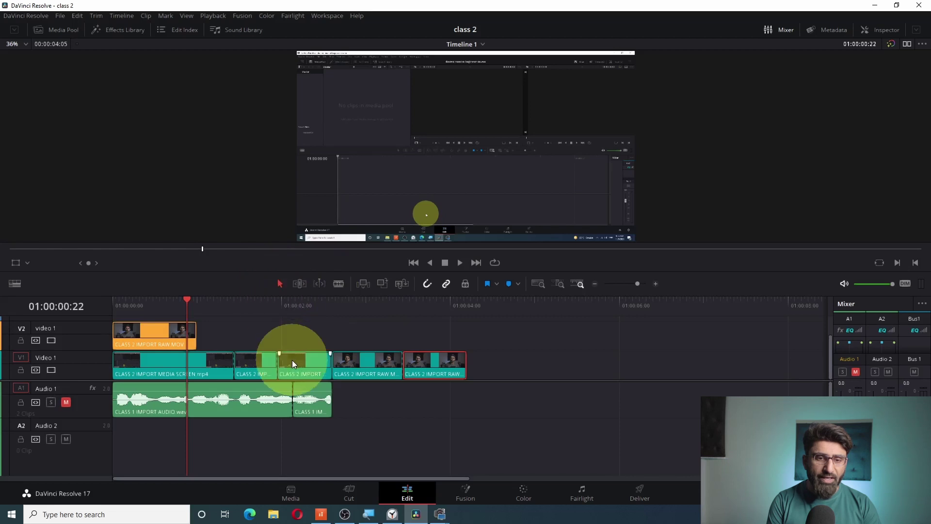
key("b")
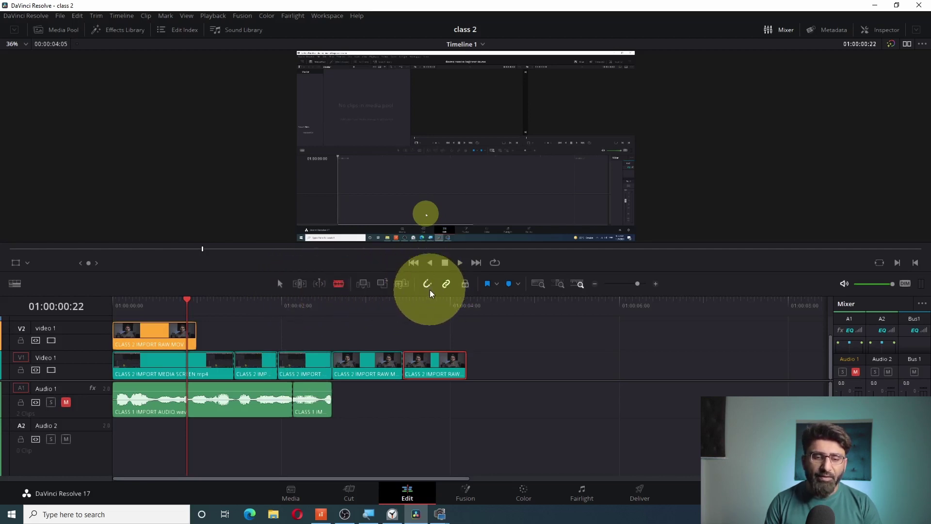
key("a")
mouse_move(412, 364)
left_mouse_down()
mouse_move(486, 362)
mouse_move(434, 362)
left_mouse_up()
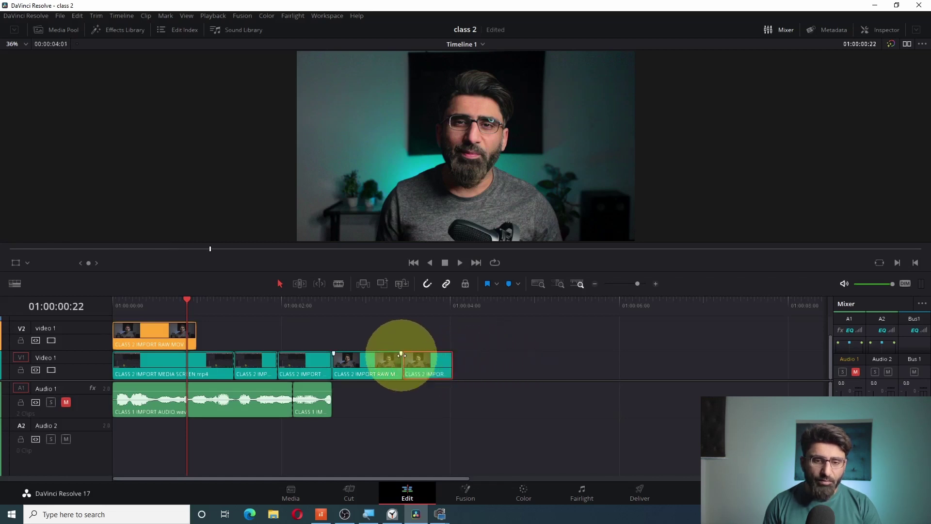
Save the project, then try zoom out, zoom in and the zoom slider, ending with Full Extent Zoom.
key("ctrl+s")
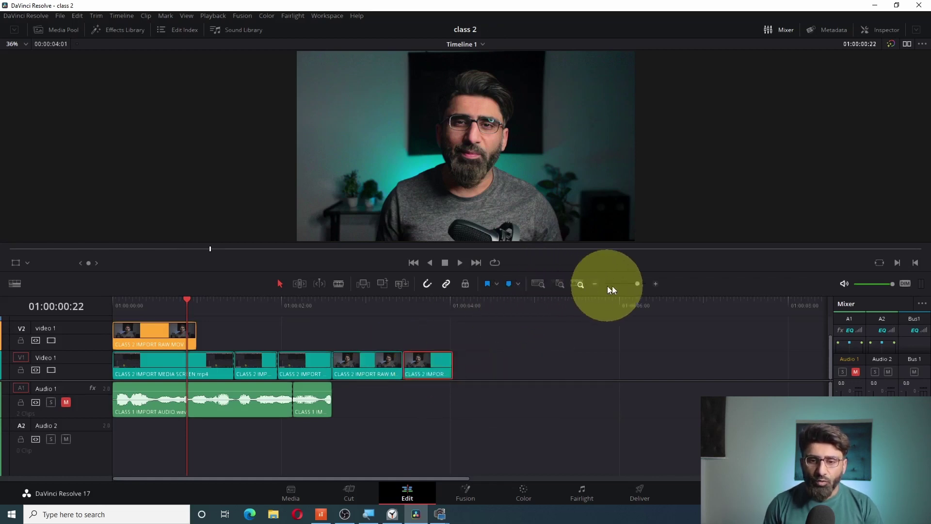
left_click(539, 283)
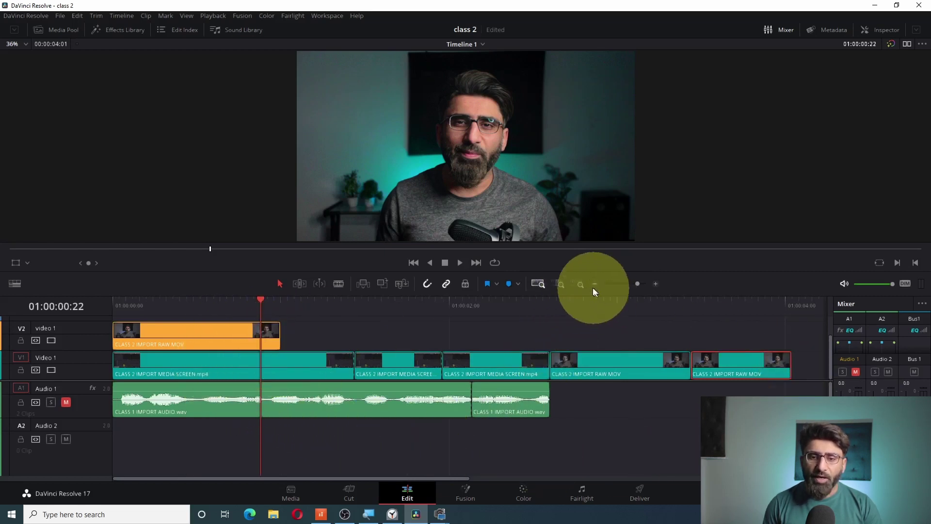
left_click(561, 283)
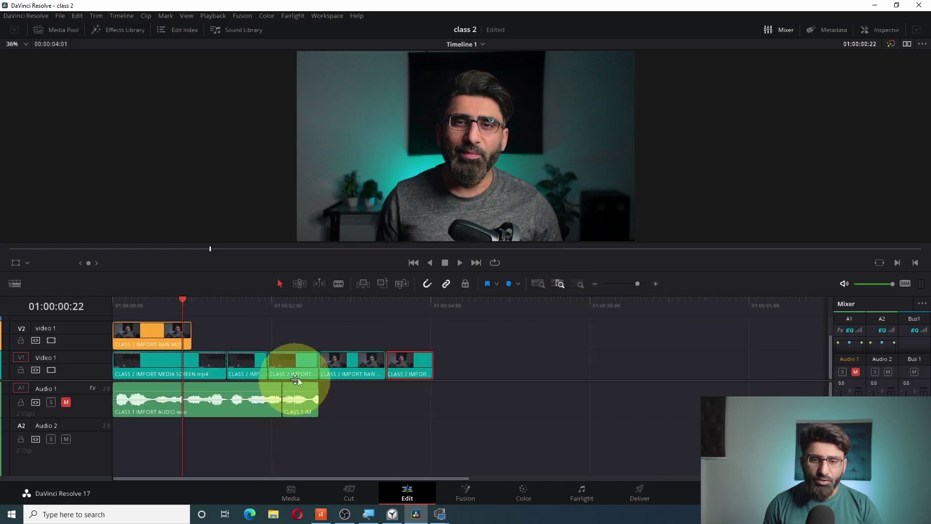
left_click(580, 286)
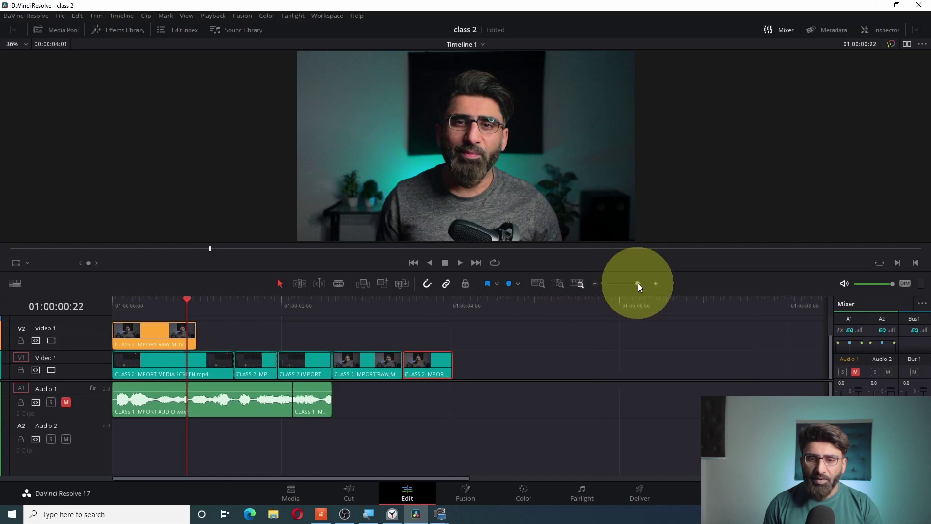
left_click_drag(638, 284, 646, 284)
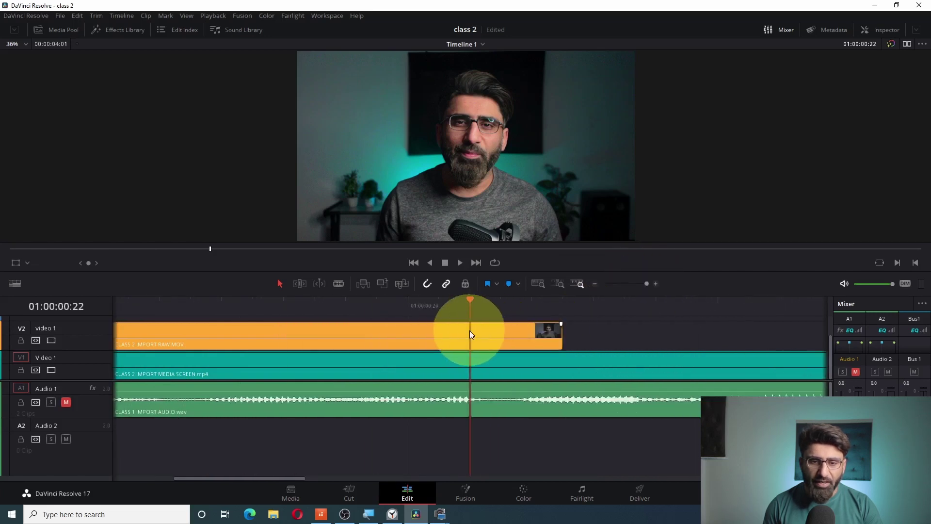
left_click_drag(647, 284, 641, 285)
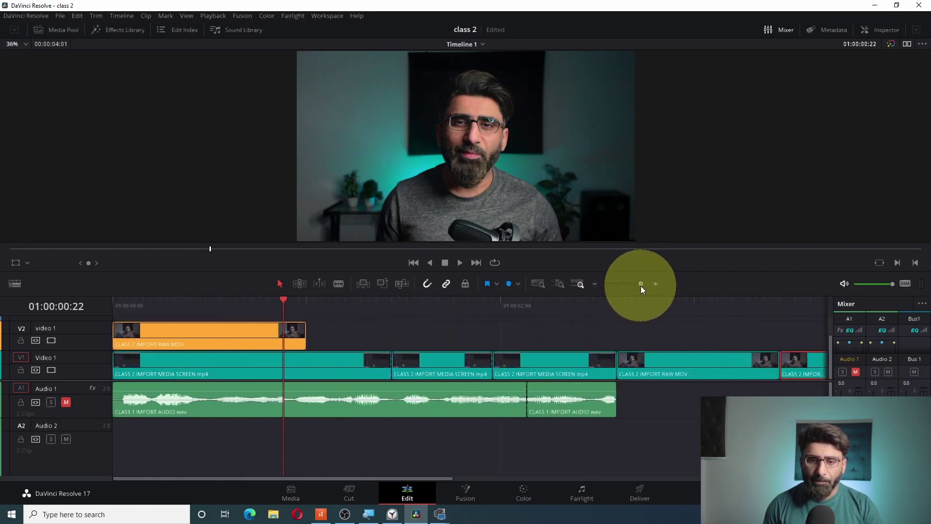
left_click(539, 283)
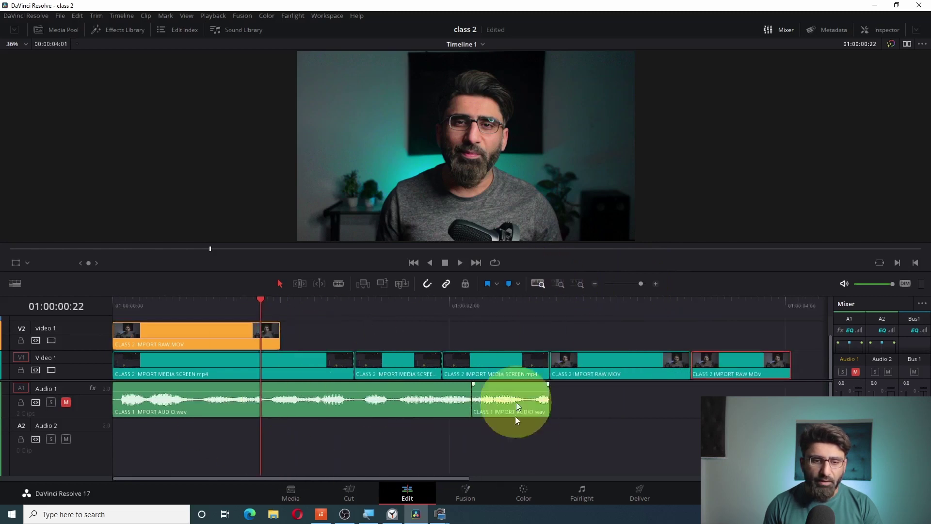